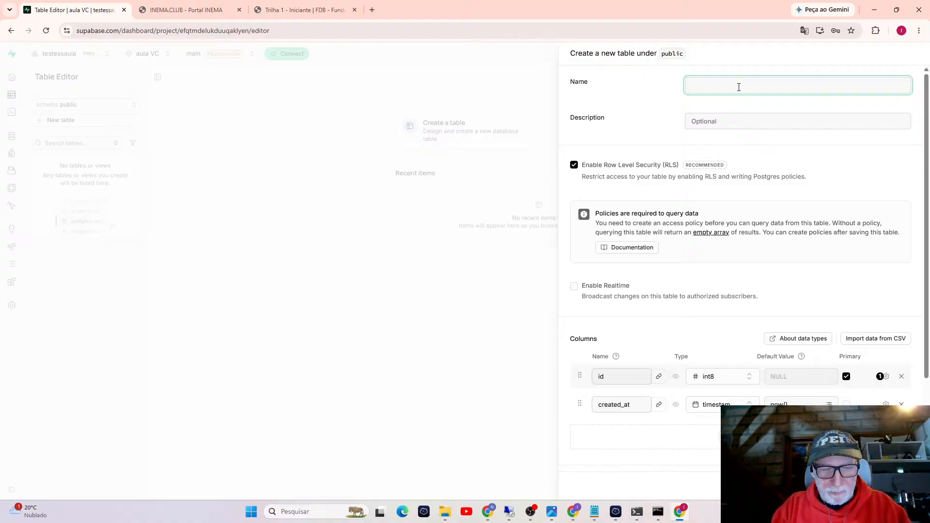
Step: Name the new table fisica and rename its primary key column from id to idf
text(fisica)
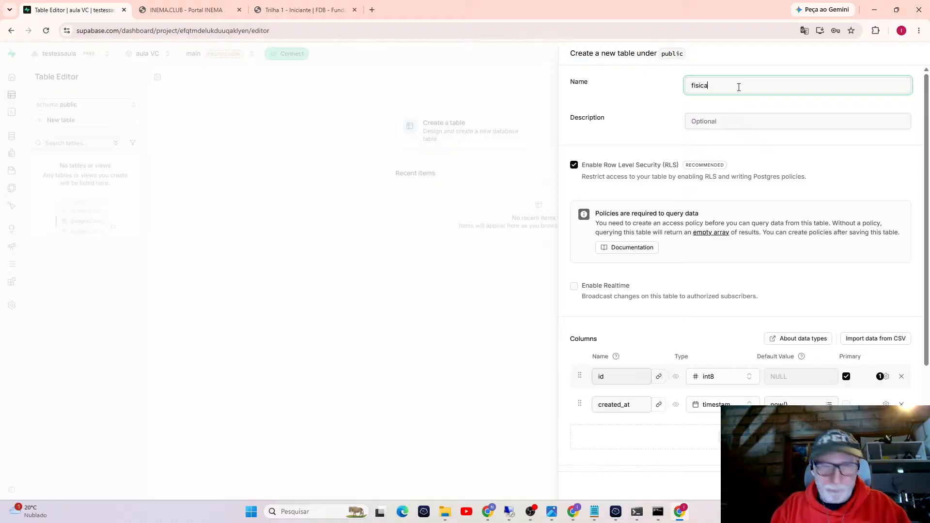
click(747, 114)
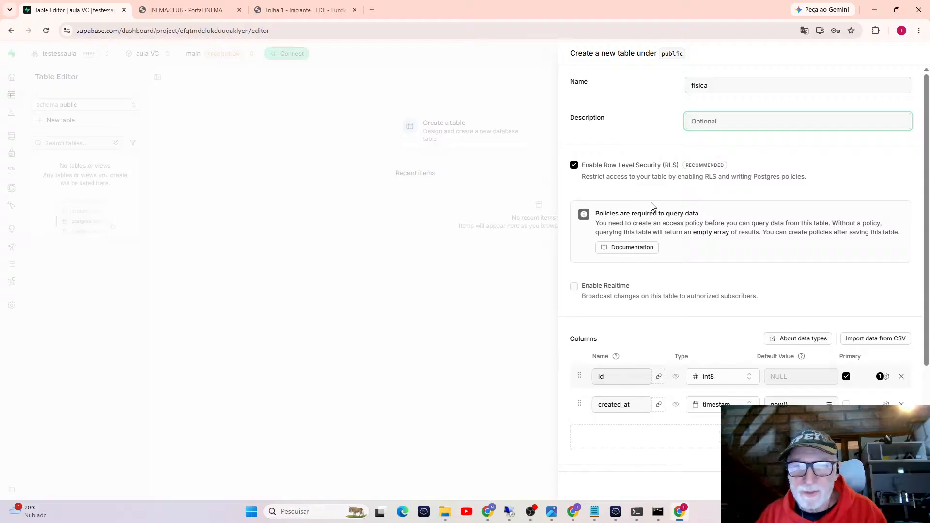
scroll(647, 203, down, 2)
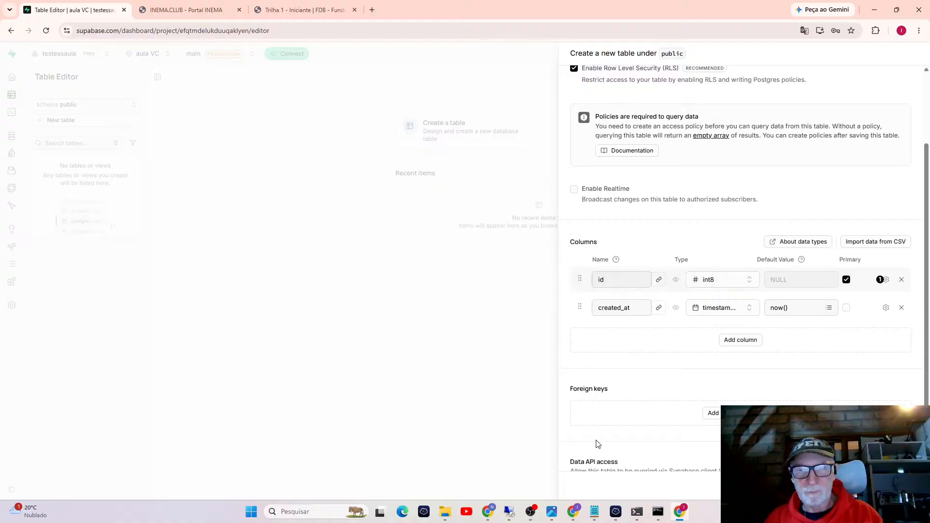
click(621, 282)
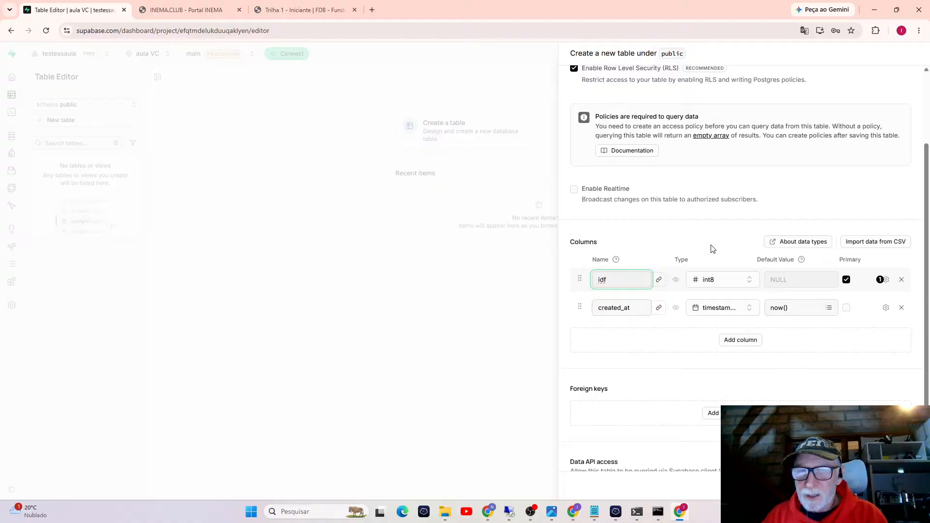
Step: Examine the Postgres data types available for the idf column
click(723, 286)
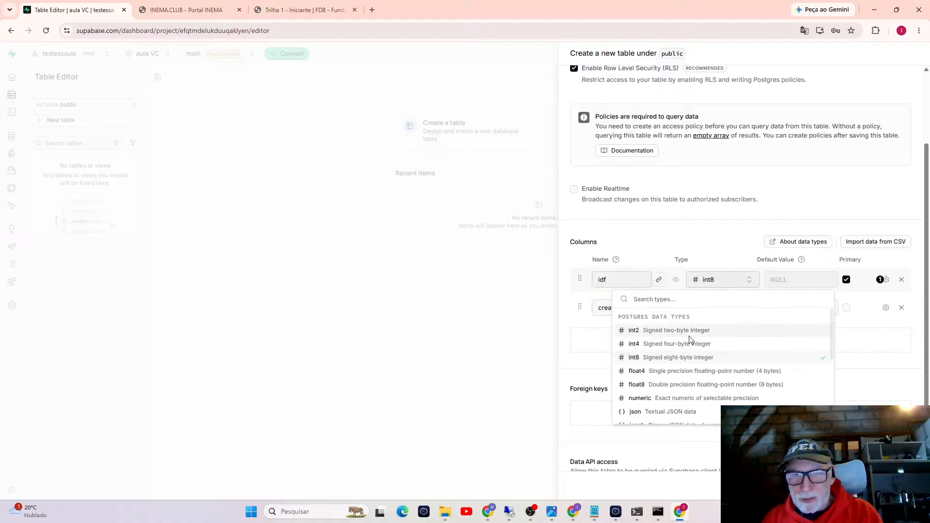
scroll(752, 337, down, 2)
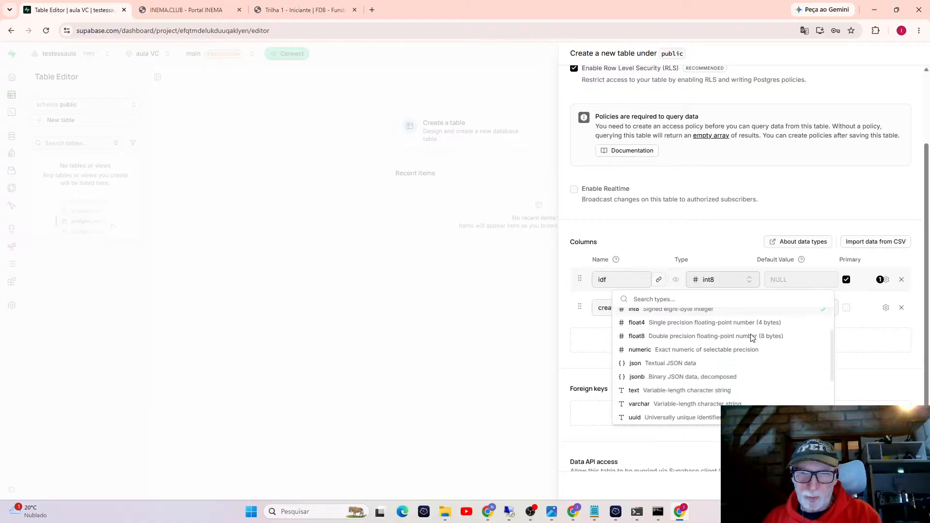
scroll(752, 337, down, 1)
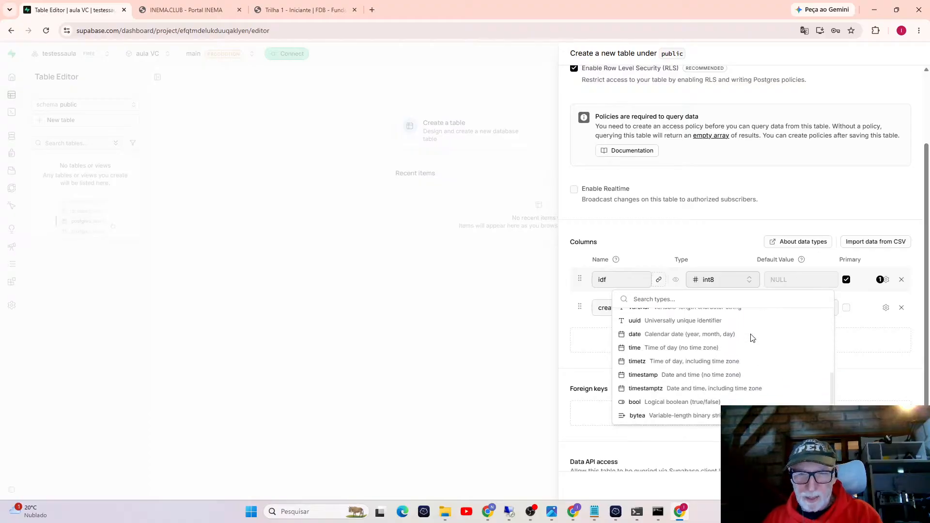
scroll(751, 338, up, 4)
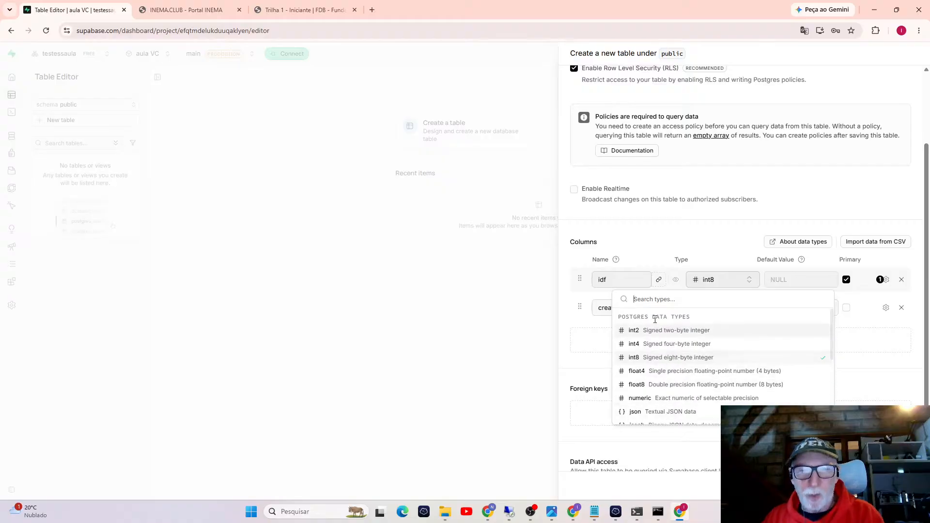
scroll(651, 361, down, 3)
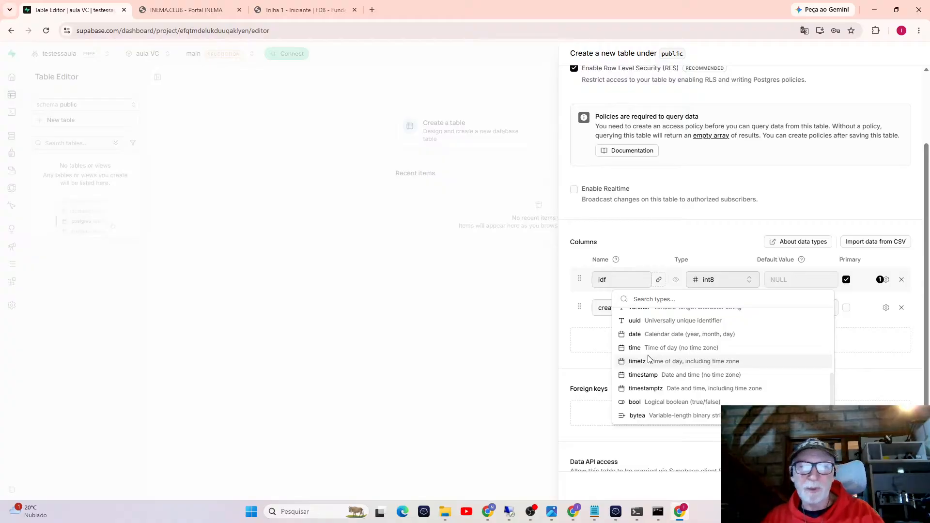
scroll(694, 369, up, 4)
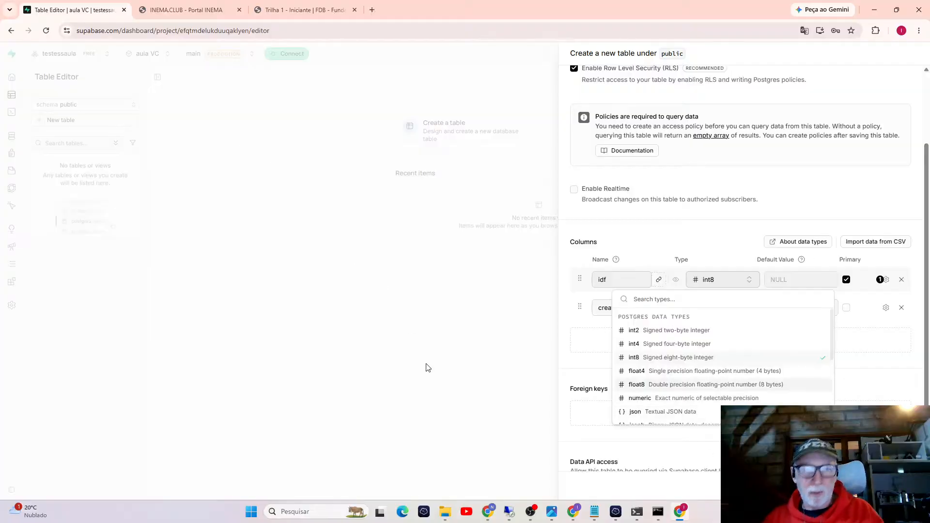
Step: Switch to the ChatGPT conversation about Supabase and send the prompt "liste os tipos de dados sde forma simples"
mouse_move(488, 512)
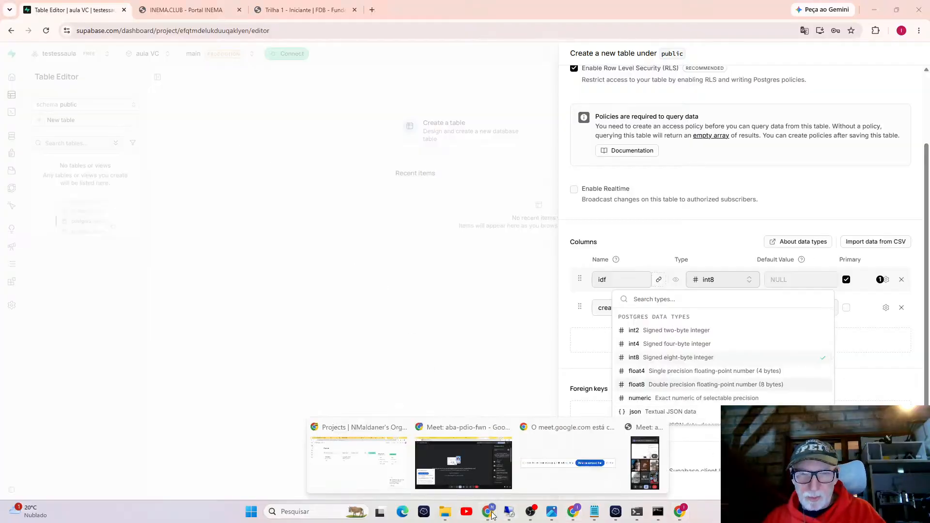
click(368, 463)
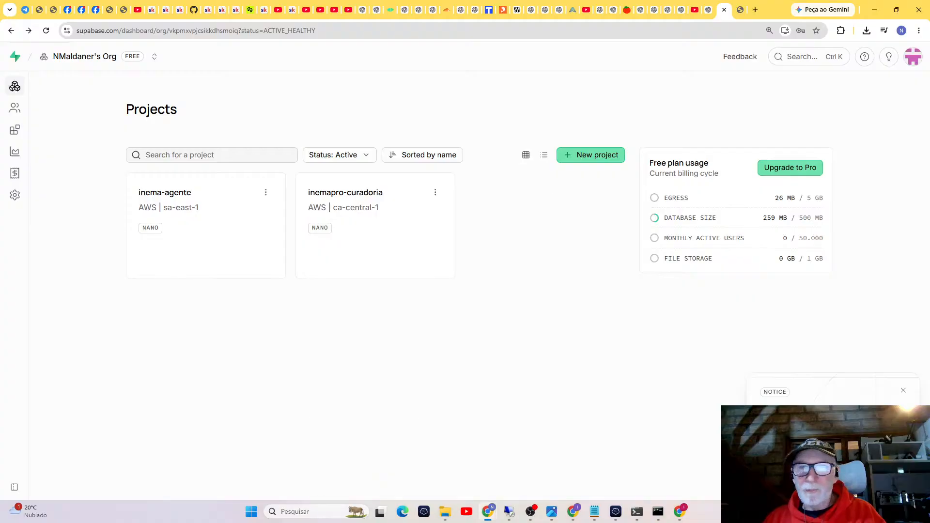
click(708, 13)
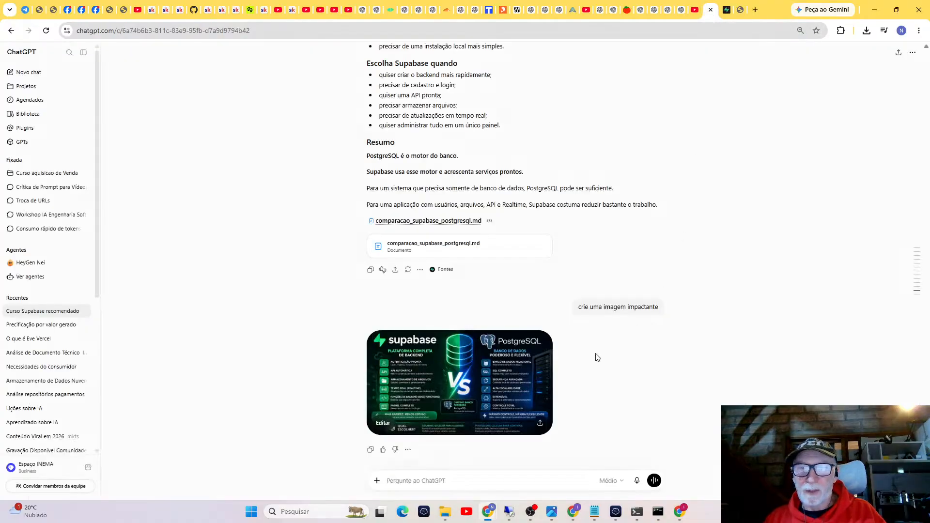
scroll(587, 396, down, 1)
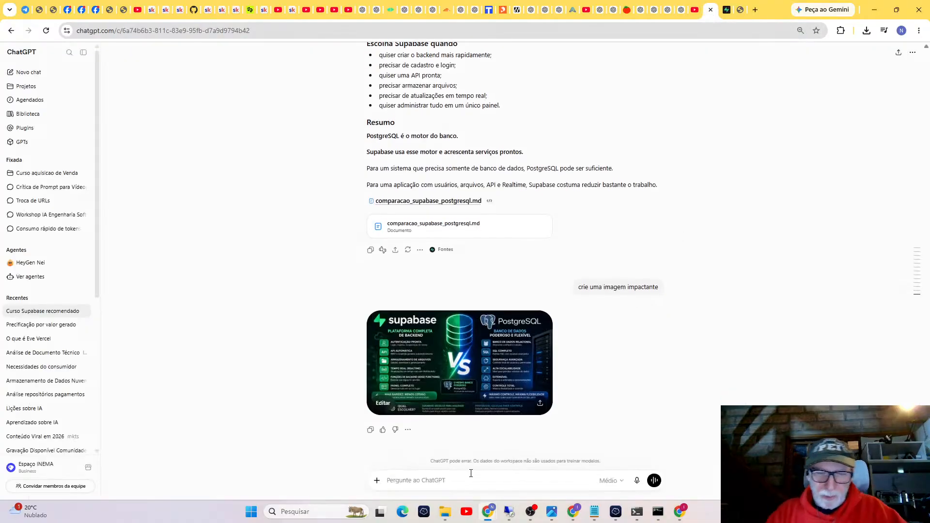
text(liste os tipos)
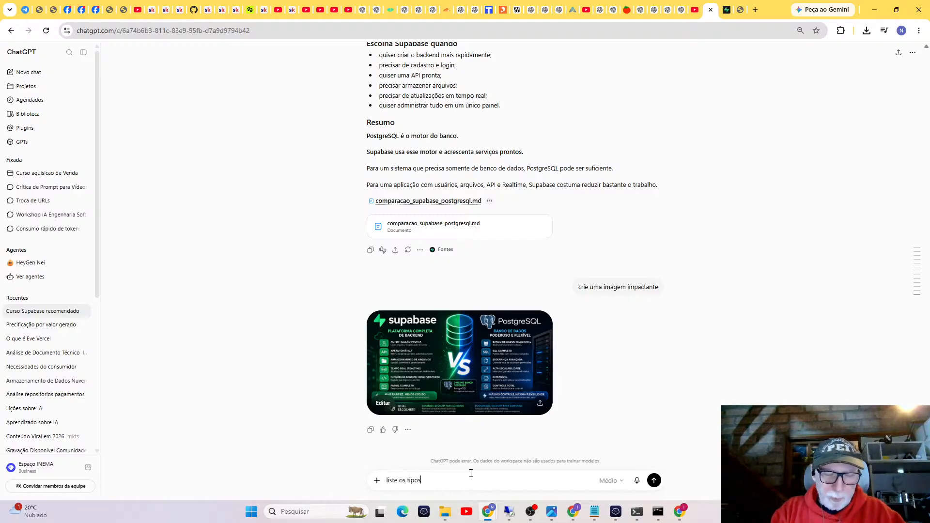
text( de dados sde do)
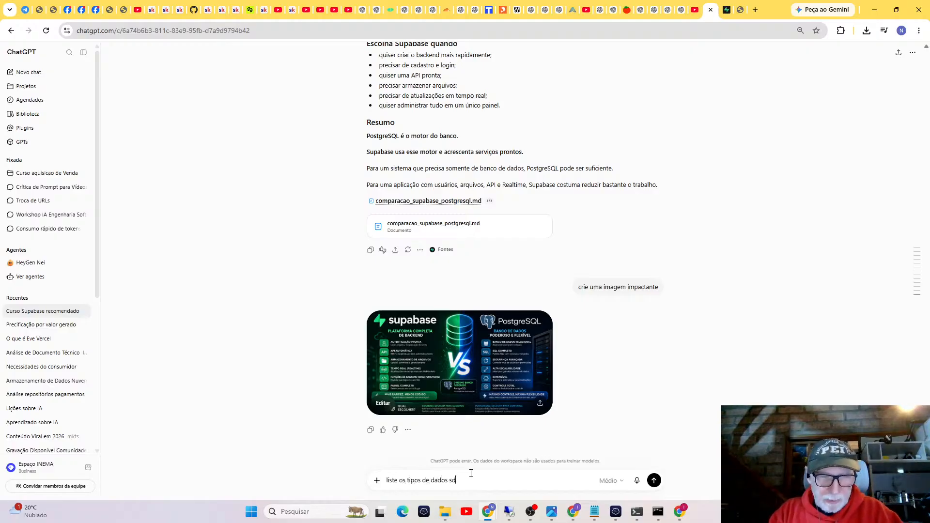
key(BackSpace)
text(de dorma simples)
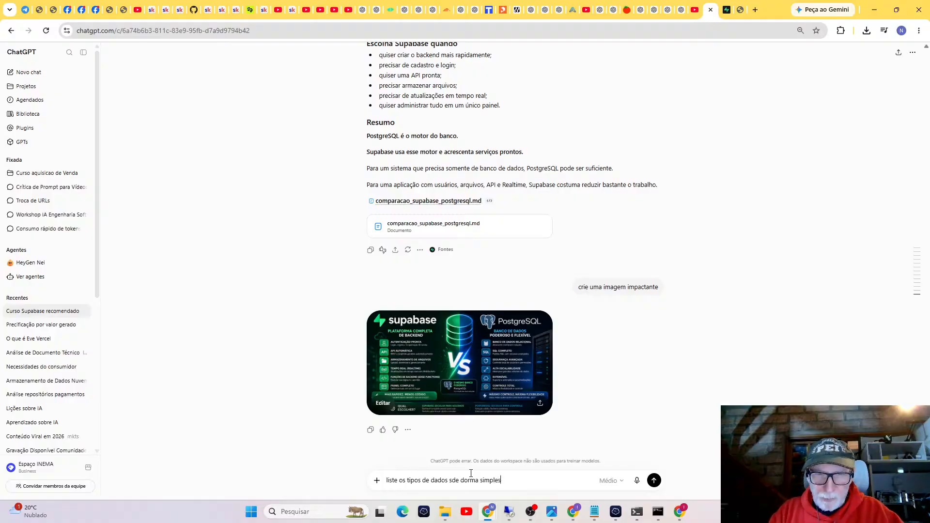
key(BackSpace)
text(f)
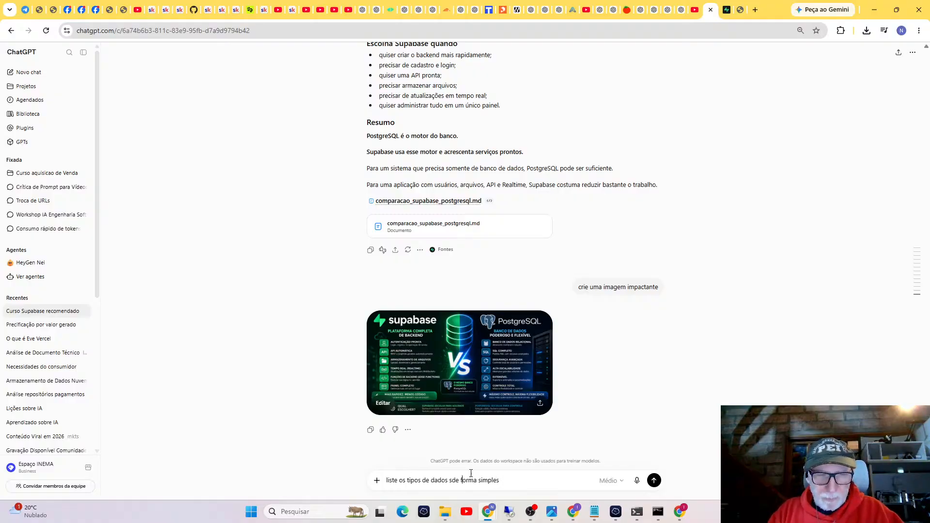
key(Return)
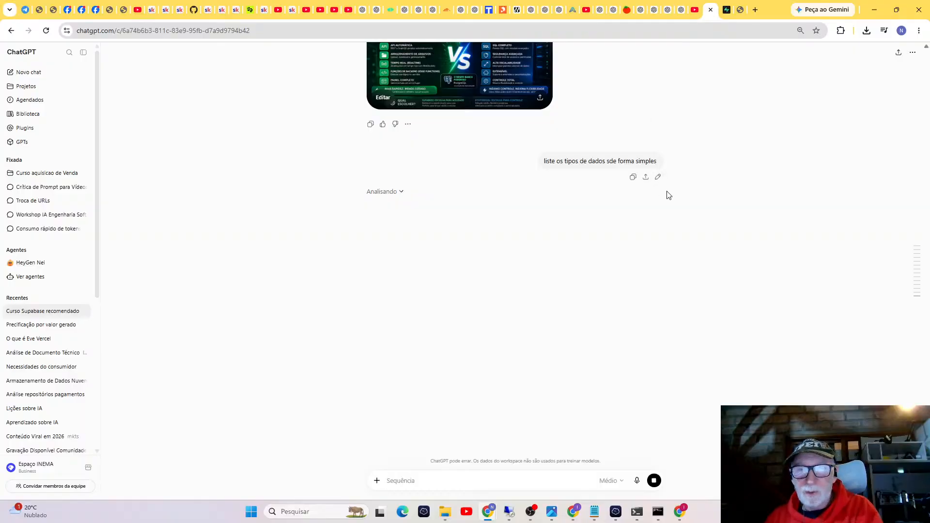
Step: Examine ChatGPT's table of PostgreSQL data types with their uses and examples, and the summary of the most used ones
click(620, 486)
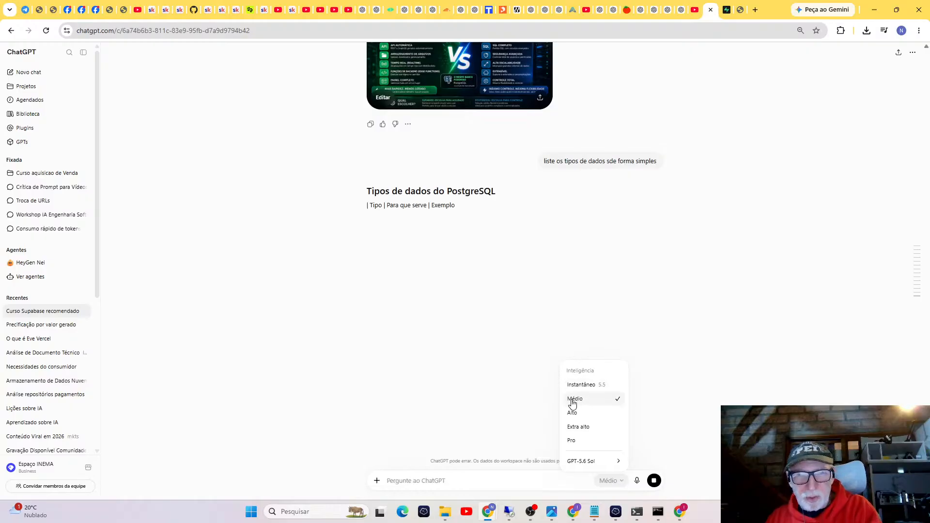
click(876, 155)
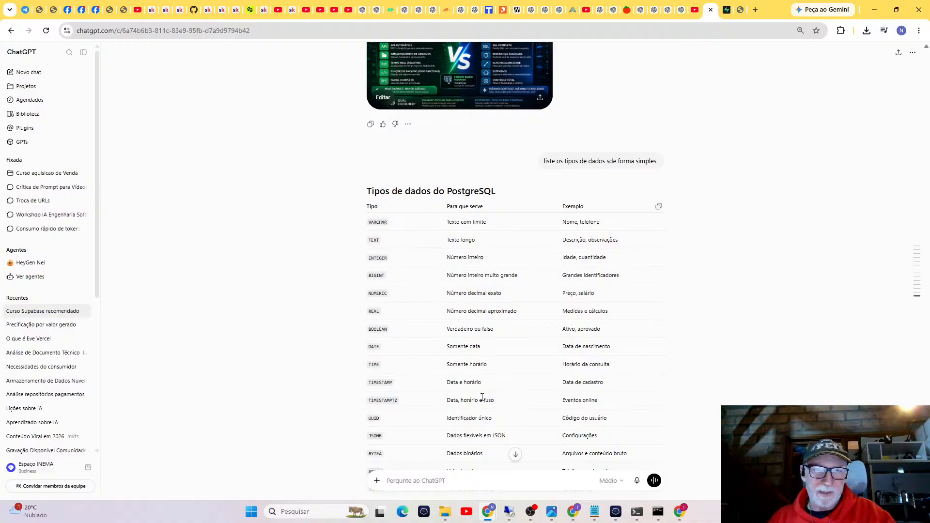
scroll(601, 339, down, 5)
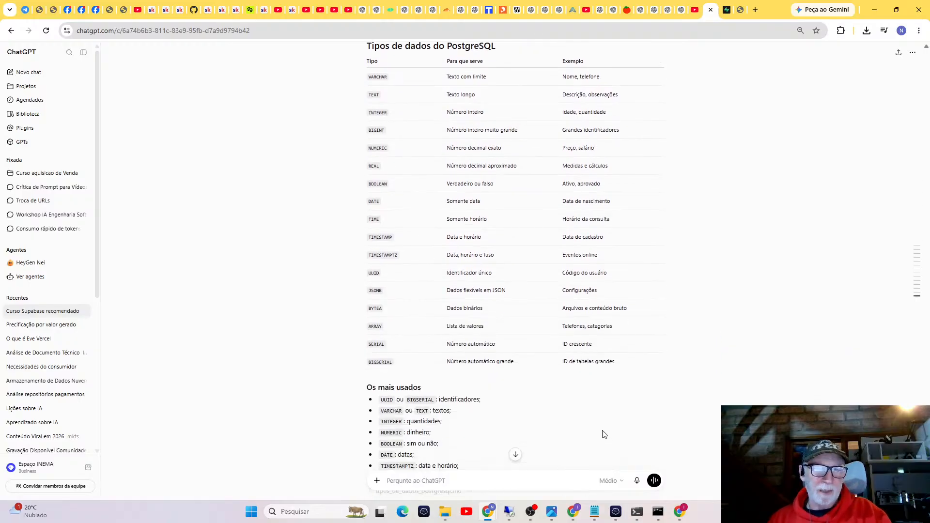
scroll(605, 432, up, 3)
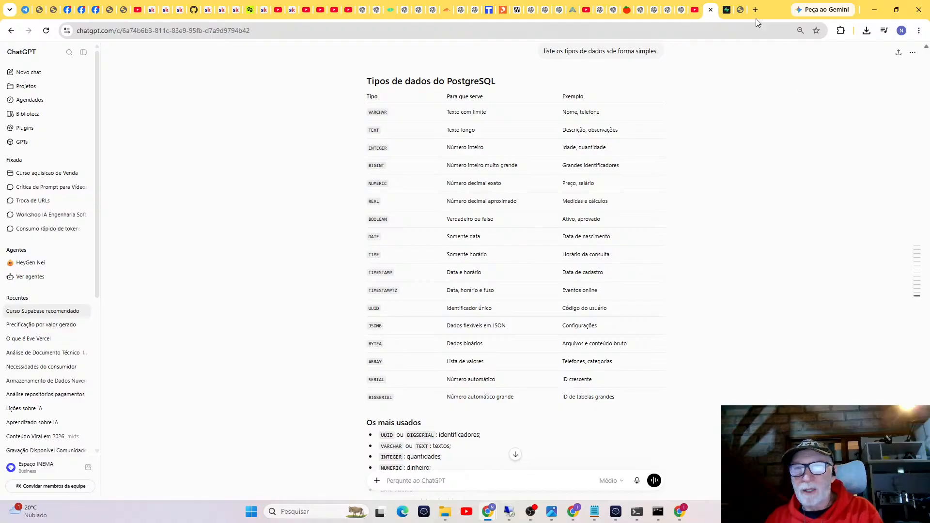
Step: Switch back to the new-table form in Supabase and close the idf column's type list without changing the type
click(727, 12)
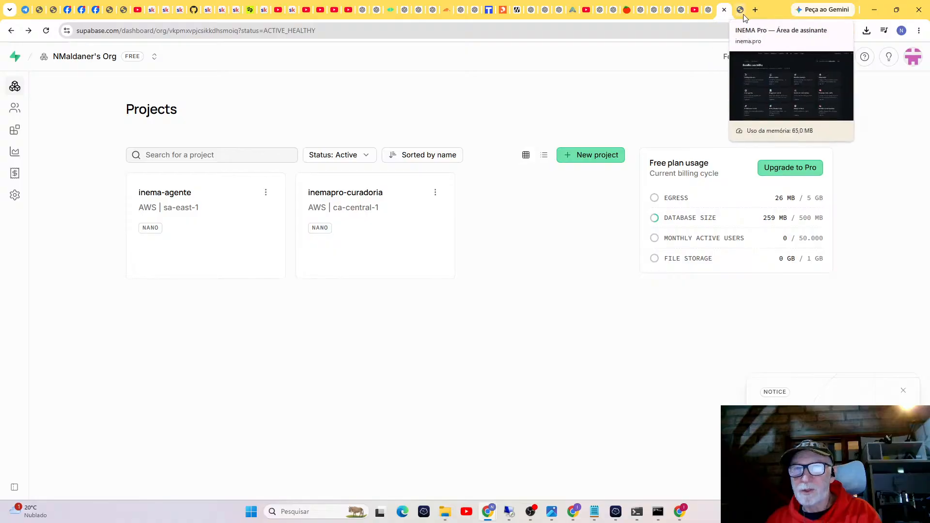
click(680, 512)
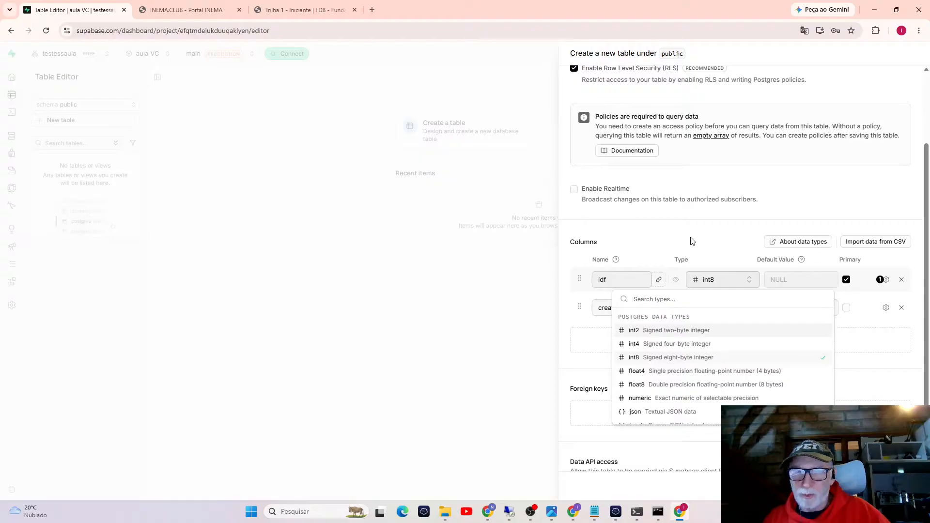
click(567, 366)
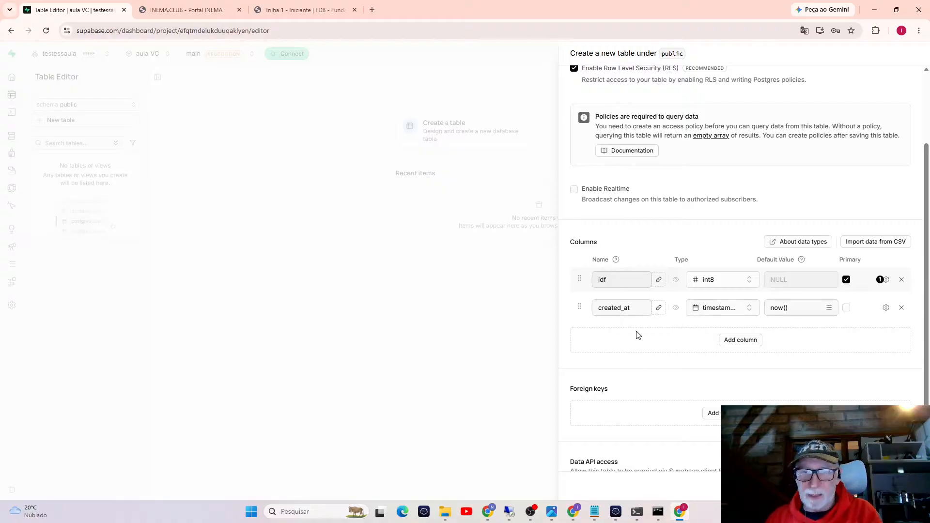
Step: Add a column named Nome with the varchar data type to the fisica table
click(744, 339)
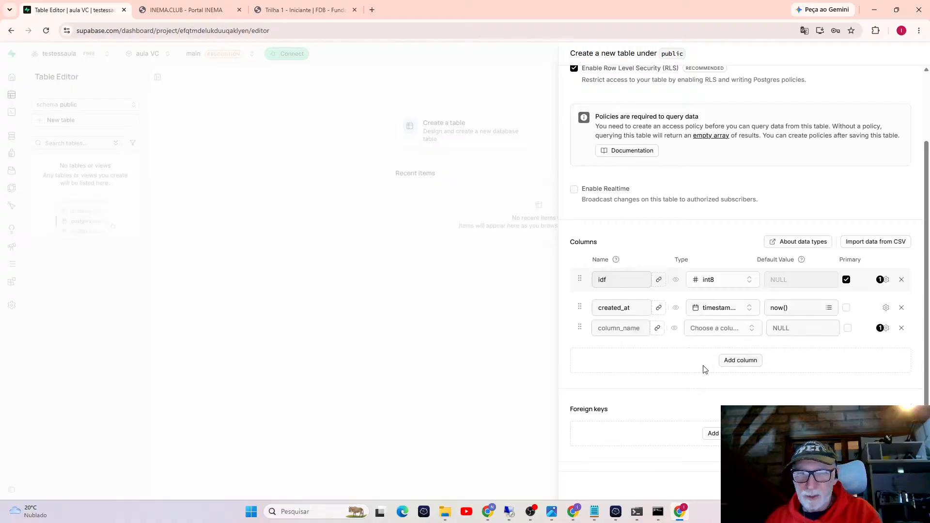
click(637, 330)
text(N)
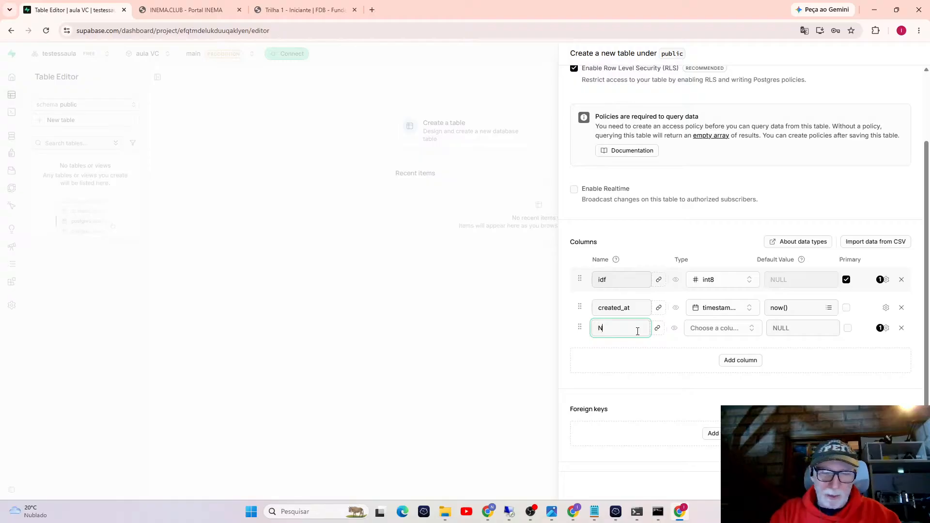
text(ome)
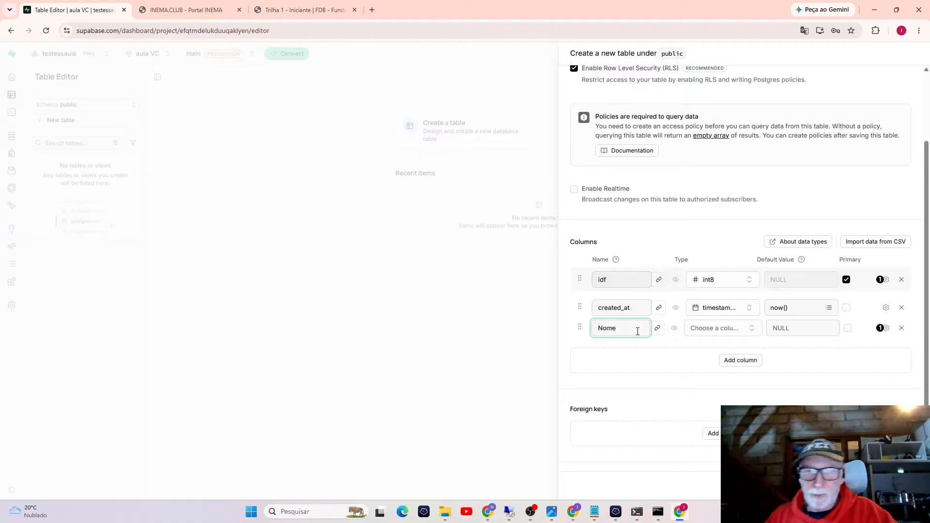
click(742, 329)
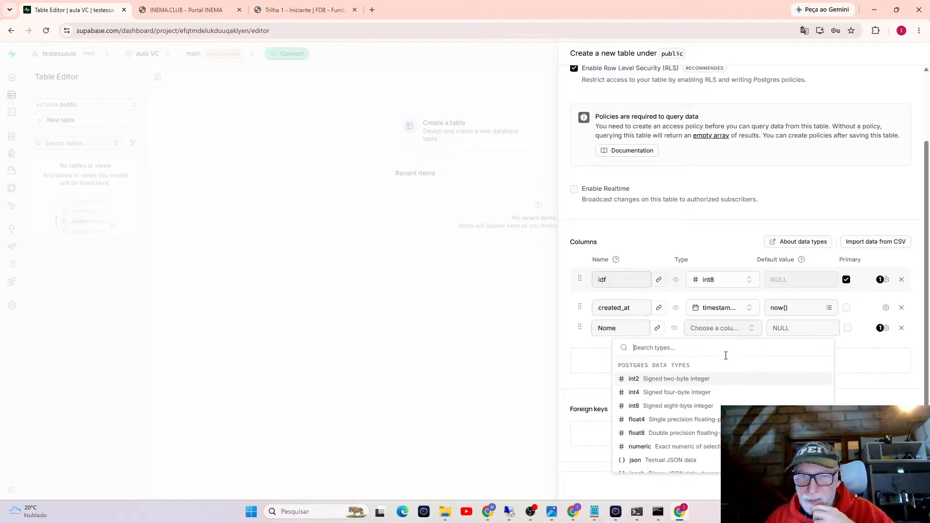
scroll(696, 442, down, 3)
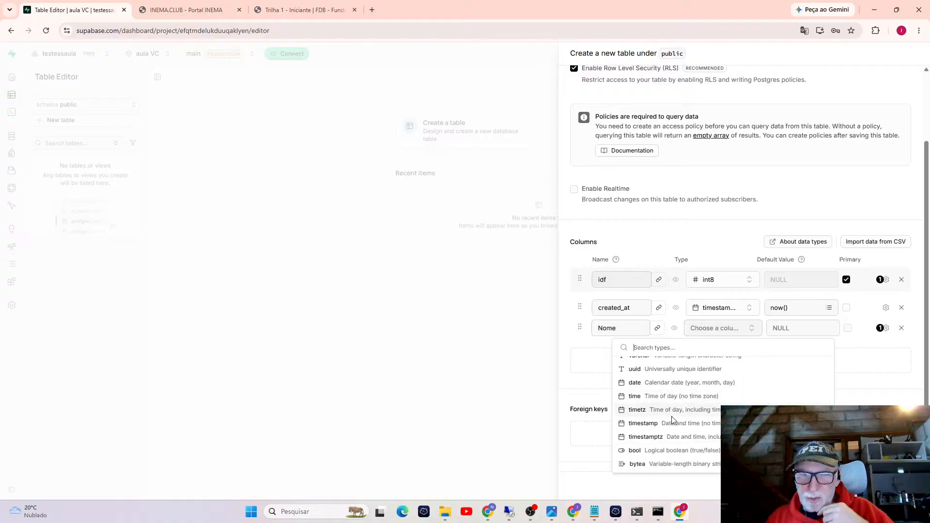
scroll(691, 465, up, 2)
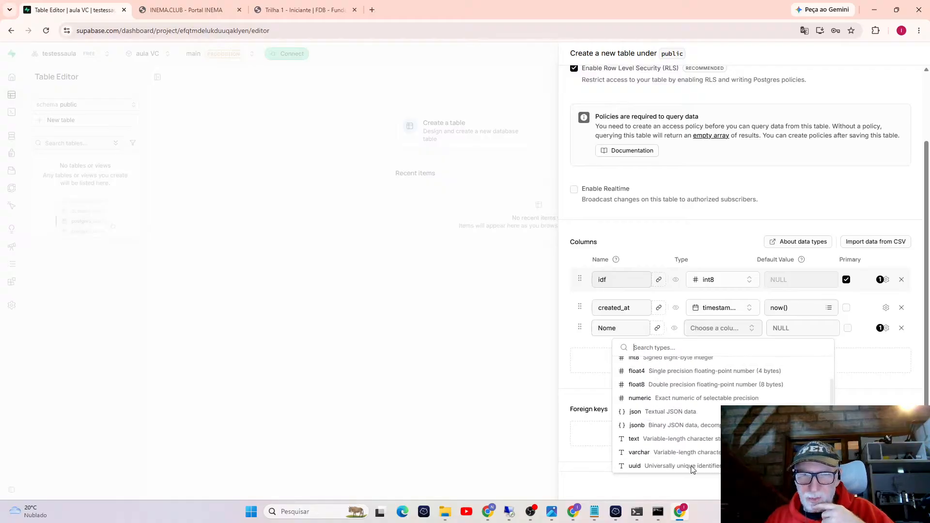
scroll(692, 465, up, 1)
scroll(690, 458, down, 3)
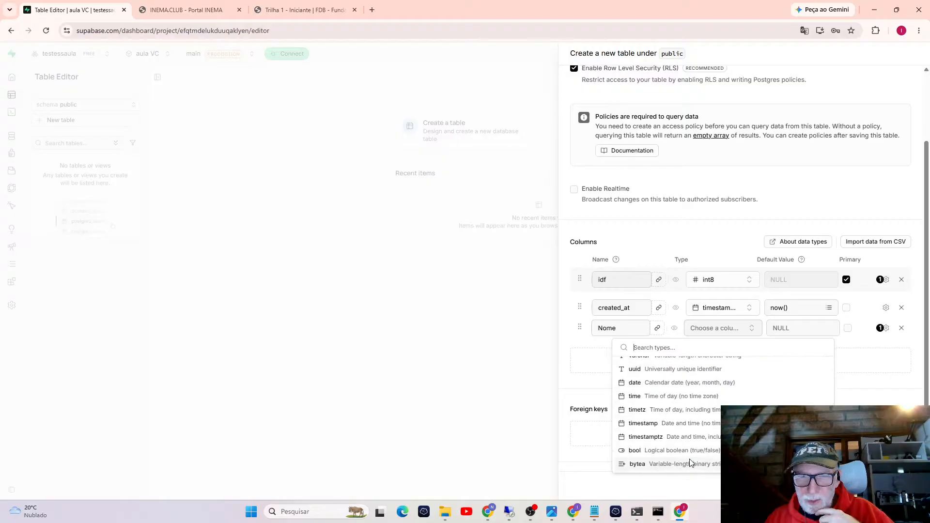
scroll(690, 459, up, 2)
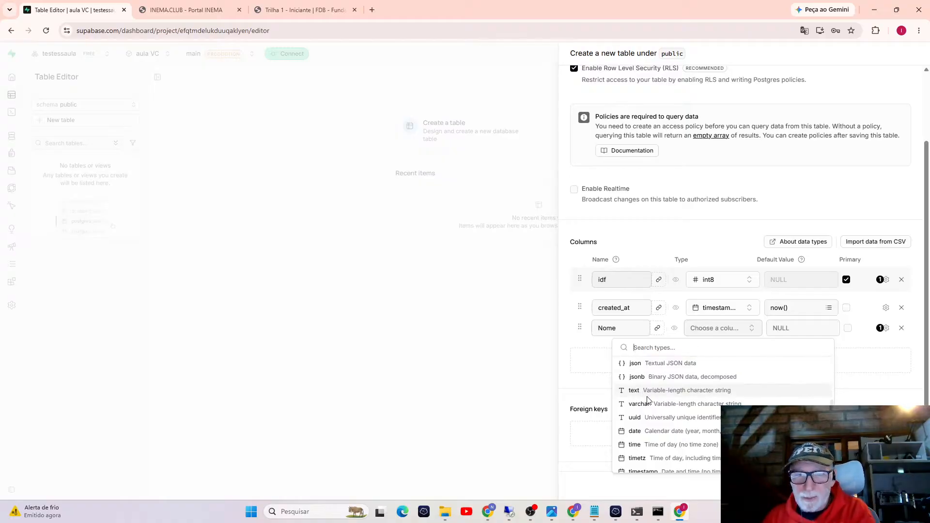
click(644, 405)
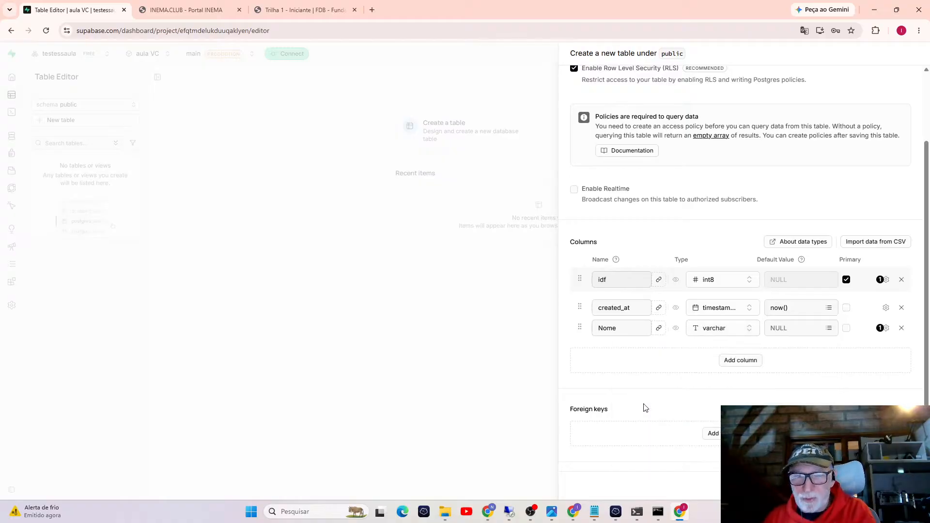
Step: Change the Nome column's data type to text and leave its default value empty
click(752, 330)
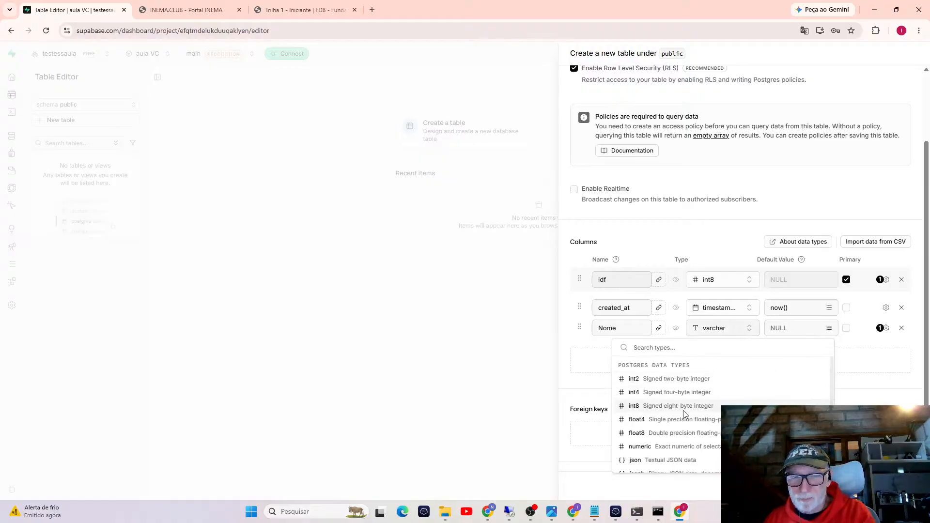
scroll(708, 389, down, 2)
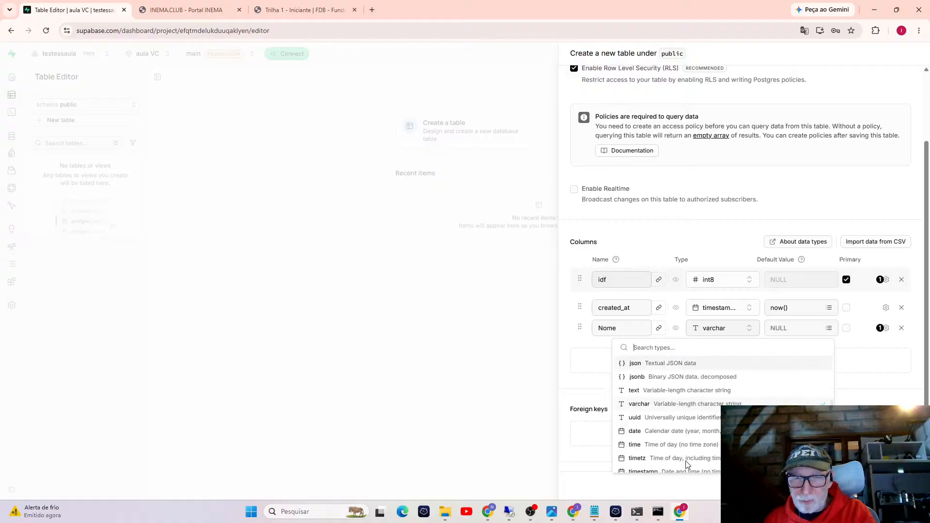
click(696, 396)
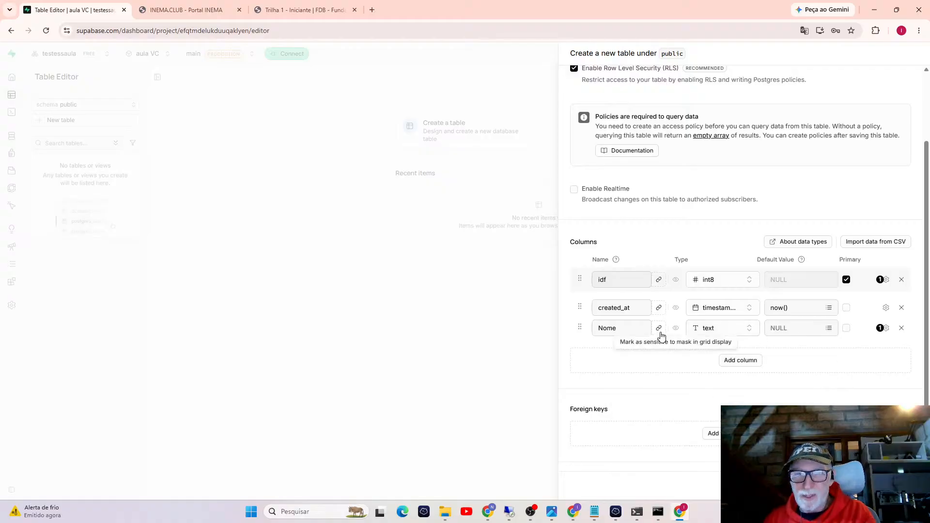
click(742, 338)
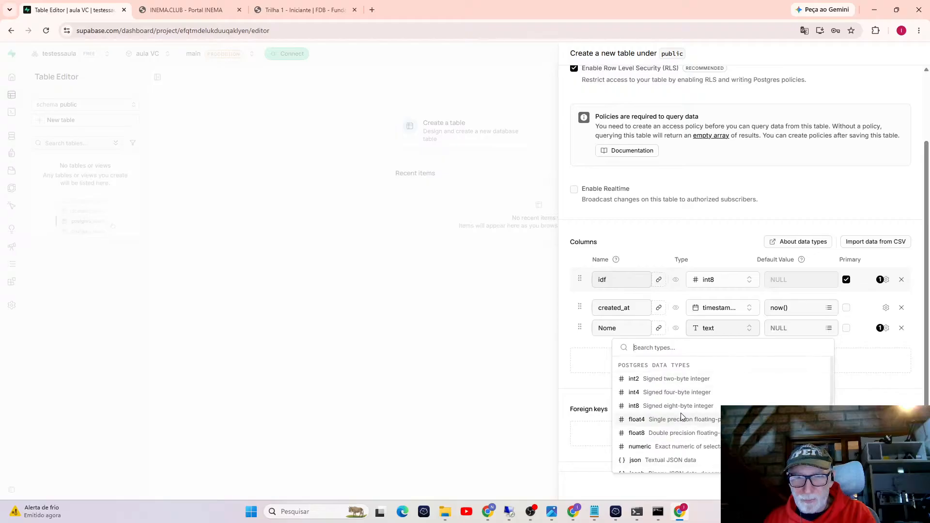
click(815, 328)
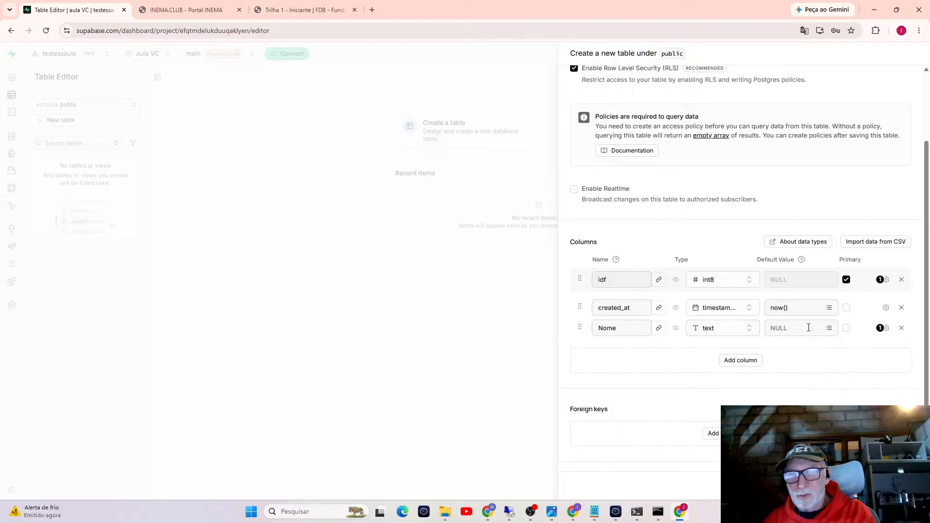
Step: Set the Nome column's data type back to varchar
click(730, 328)
scroll(681, 449, down, 3)
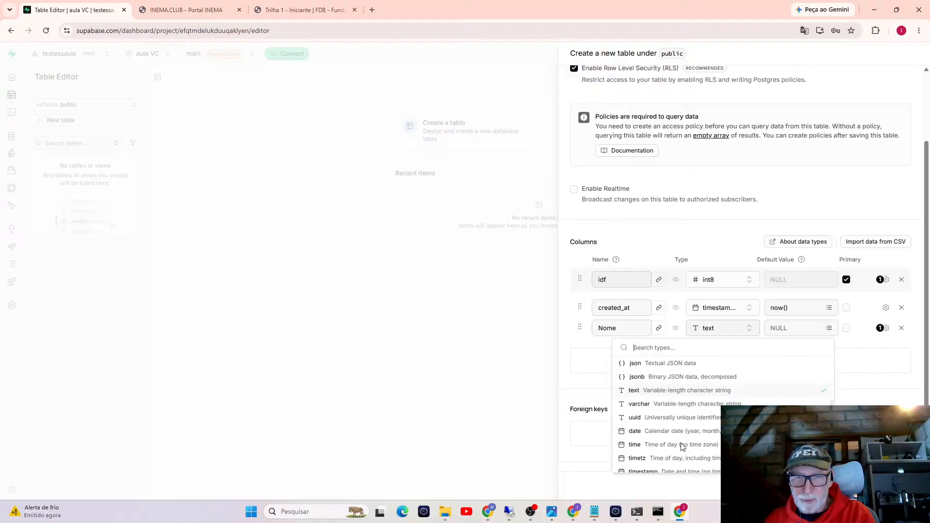
click(679, 408)
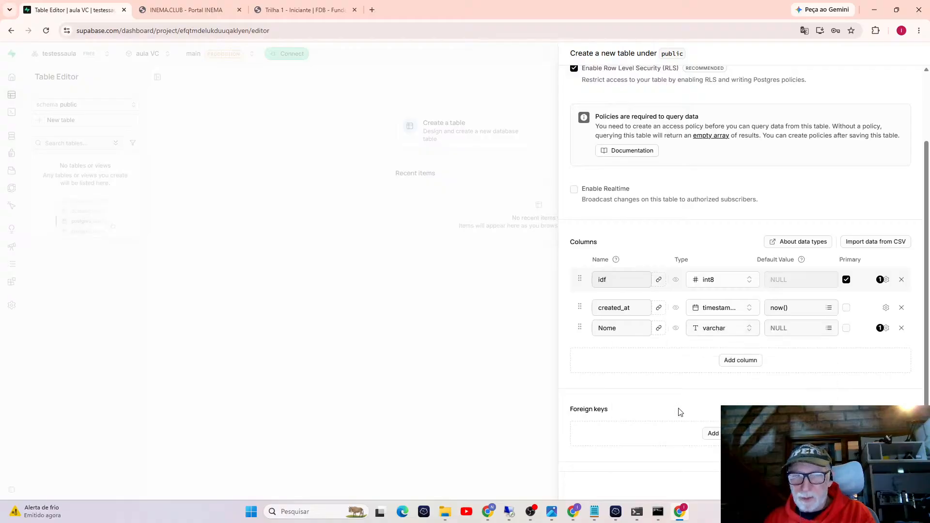
Step: View the suggested default value expressions for the Nome and created_at columns without choosing one, and keep editing the table
click(829, 330)
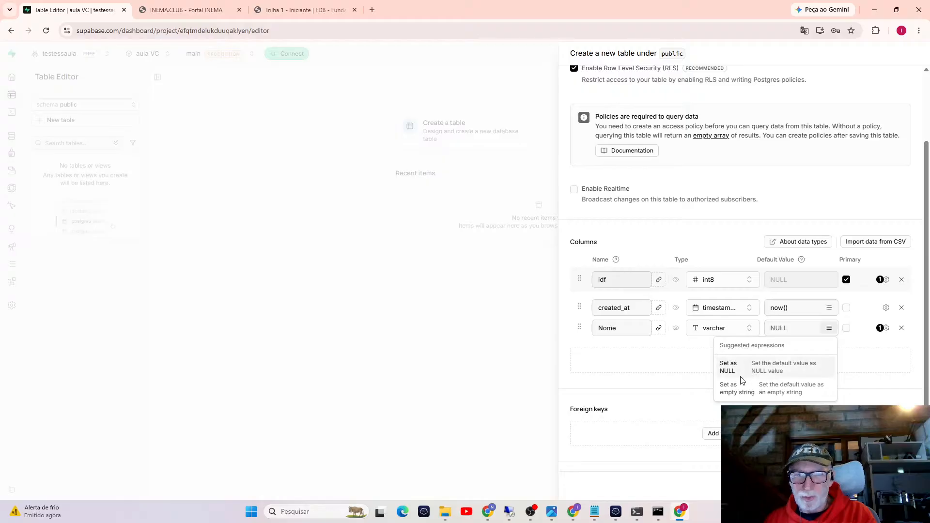
click(811, 332)
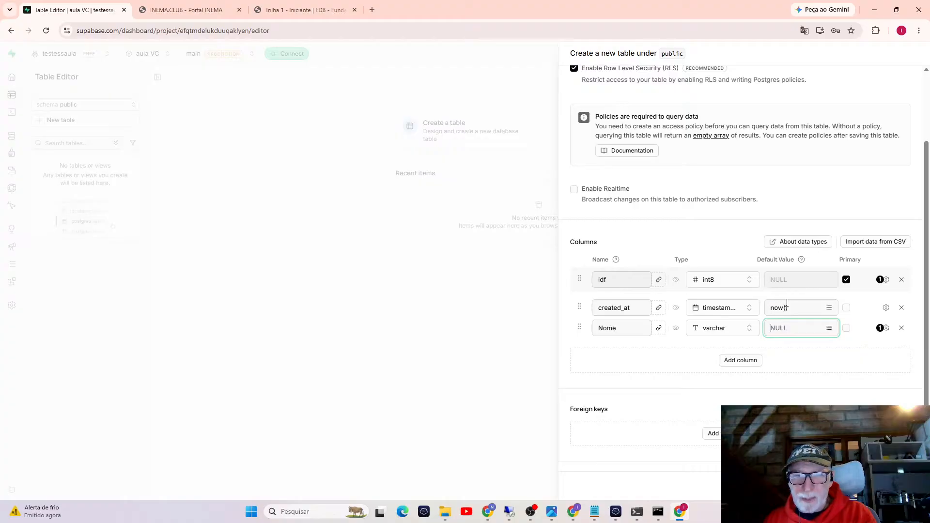
click(829, 310)
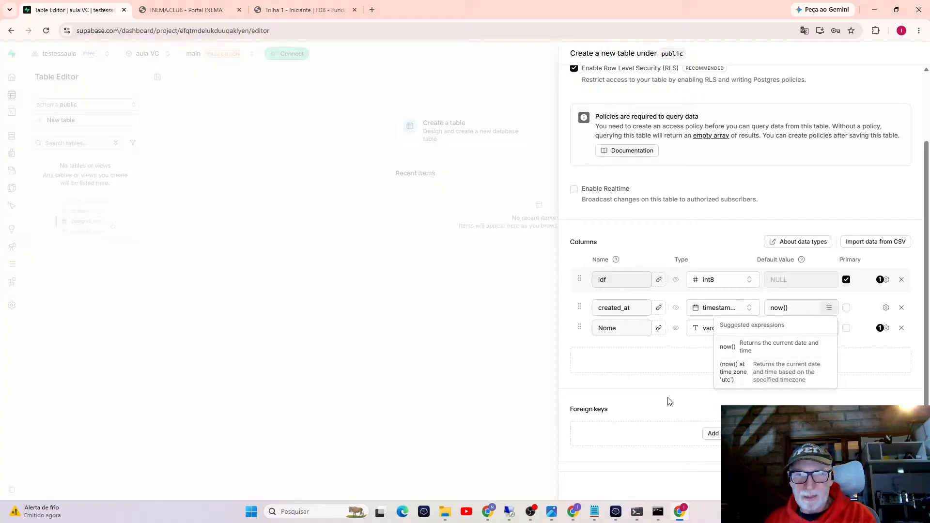
click(498, 335)
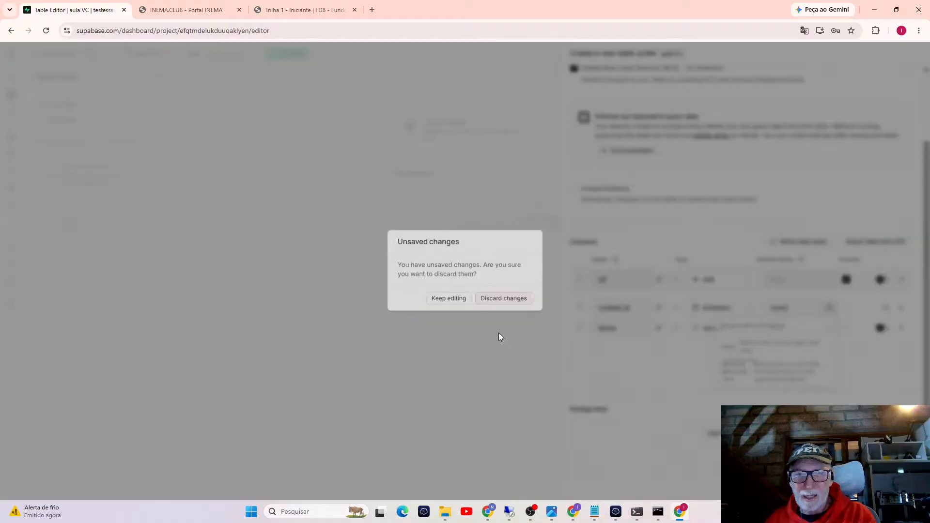
click(444, 299)
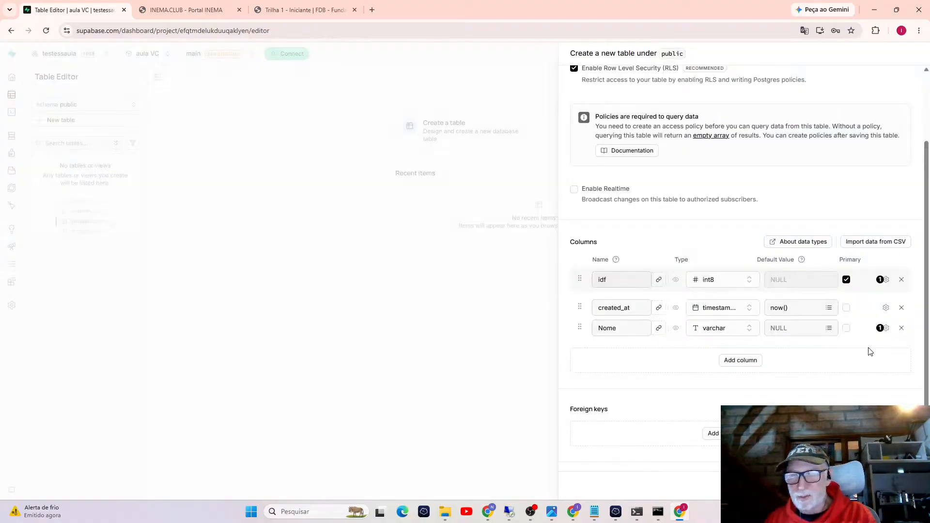
Step: Add a column named Endereco with the varchar data type to the fisica table
click(746, 363)
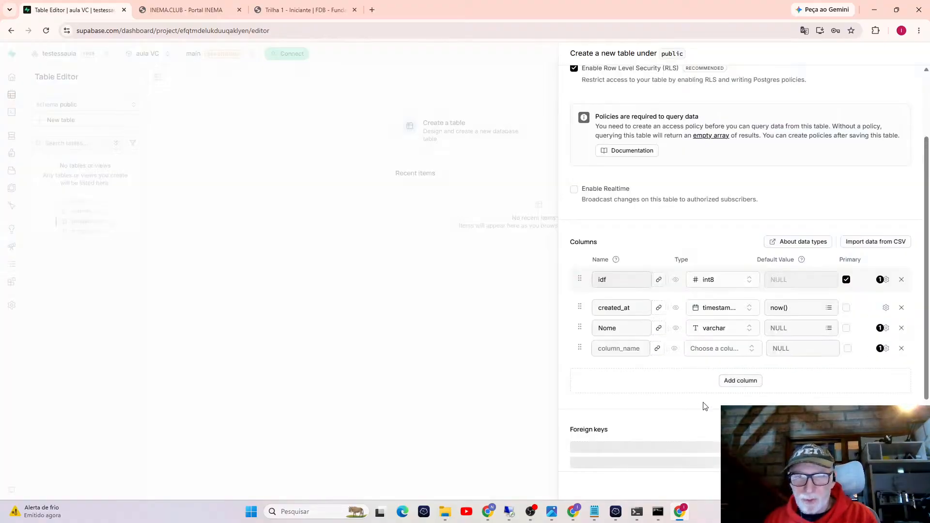
click(641, 349)
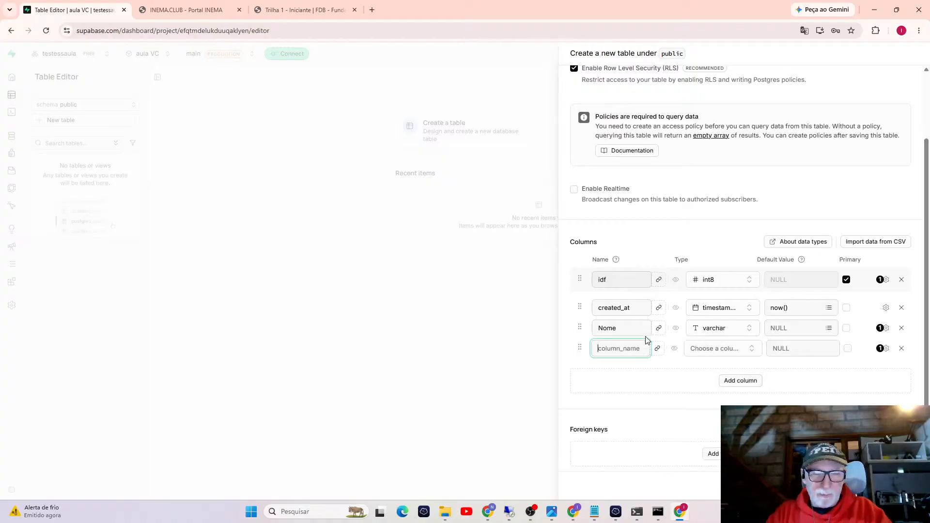
text(Endereco)
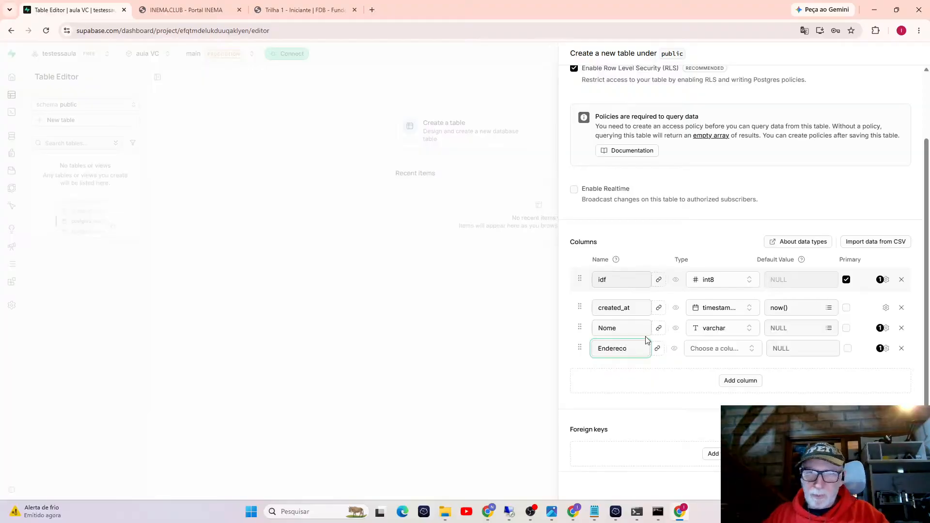
click(732, 349)
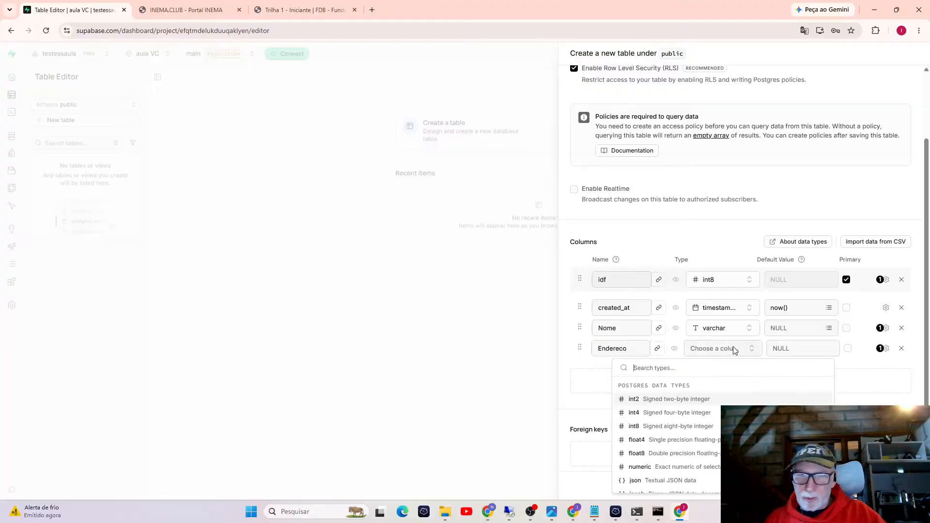
scroll(684, 489, down, 2)
scroll(673, 449, down, 2)
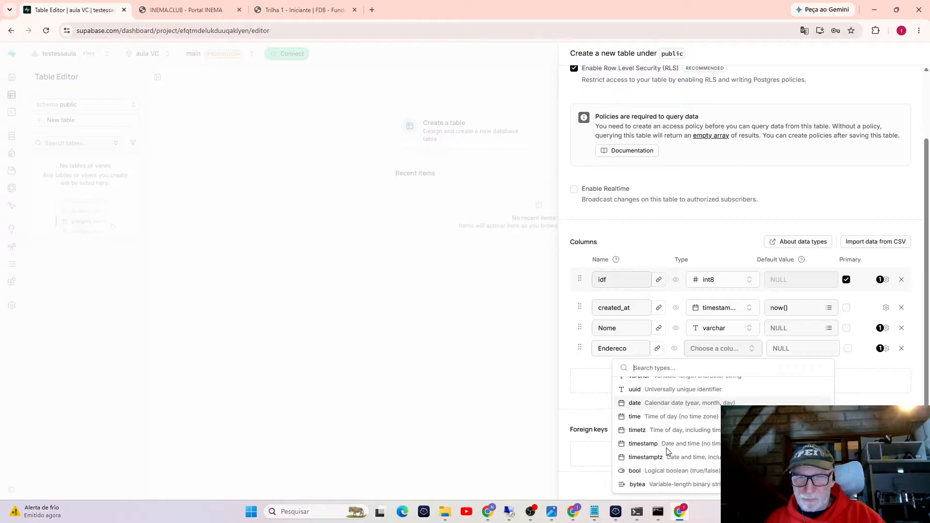
scroll(668, 451, up, 2)
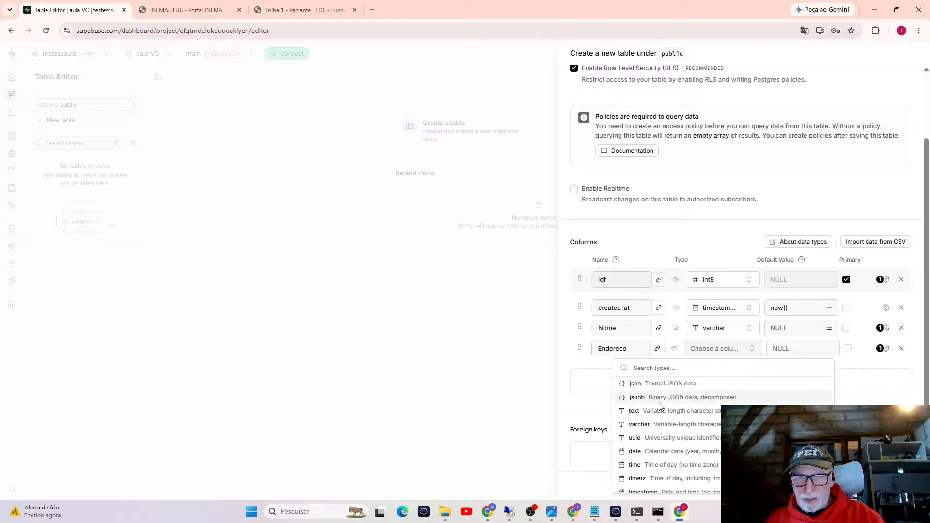
click(672, 425)
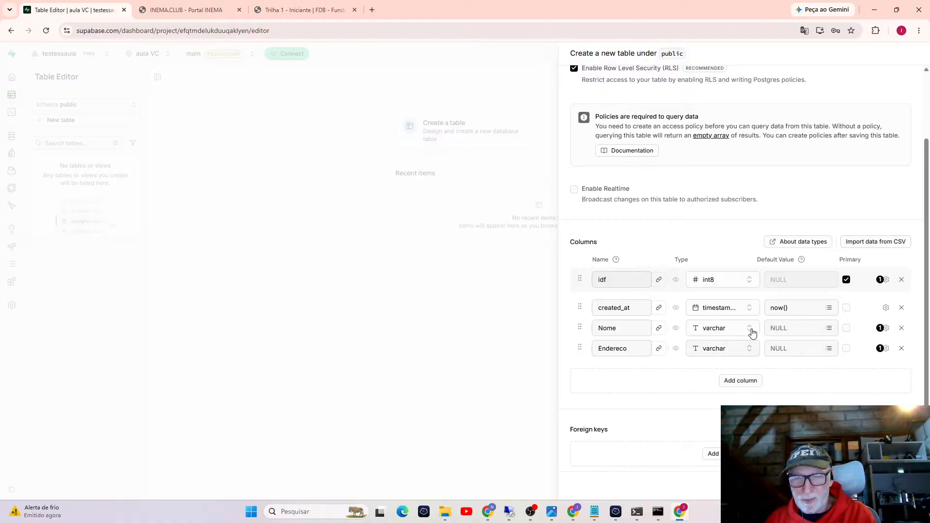
Step: Add a column named UF with the varchar data type to the fisica table
scroll(794, 276, down, 2)
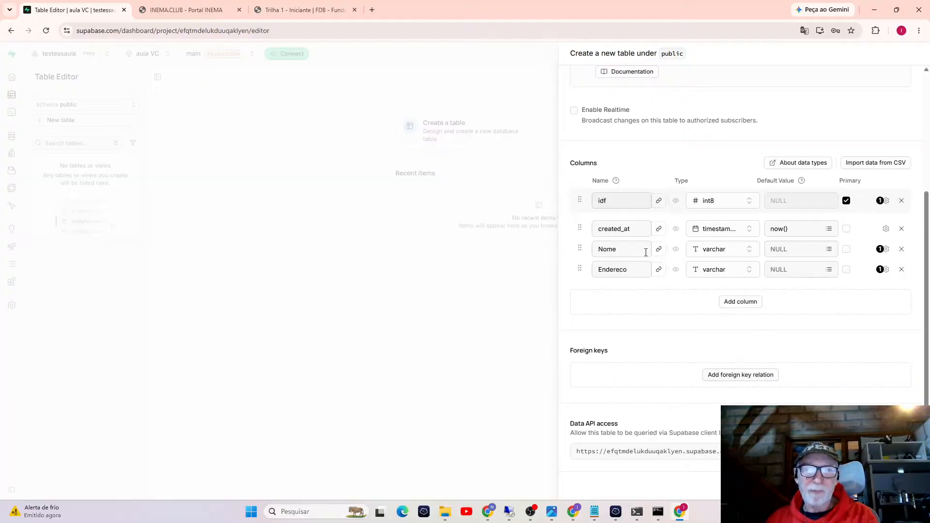
click(746, 301)
click(630, 288)
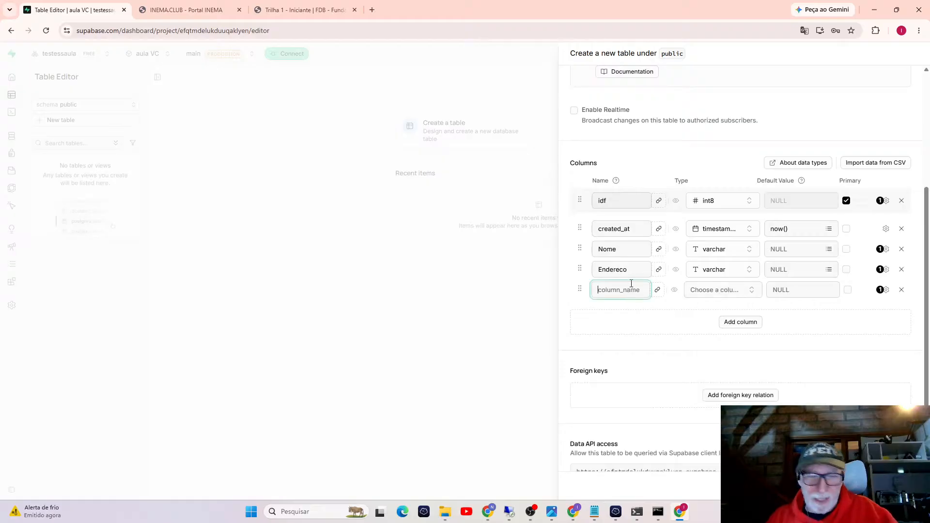
text(ci)
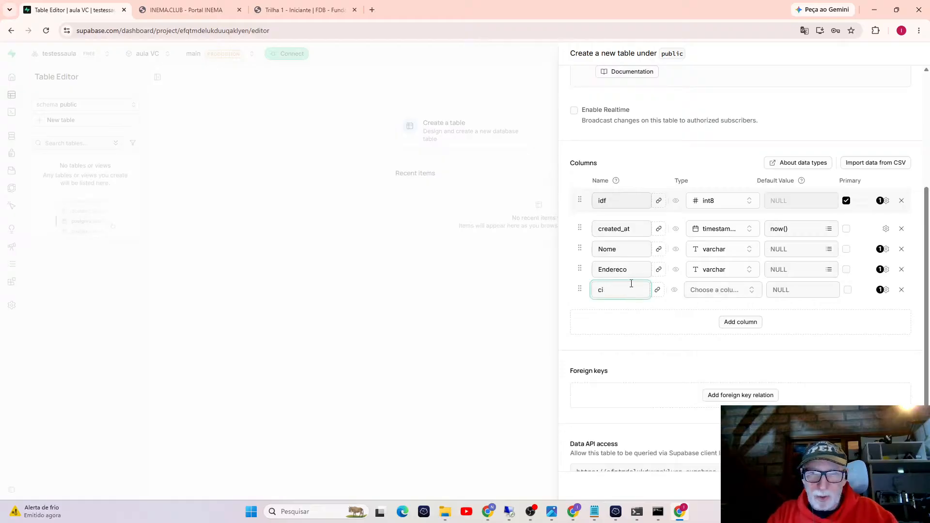
key(BackSpace)
key(BackSpace)
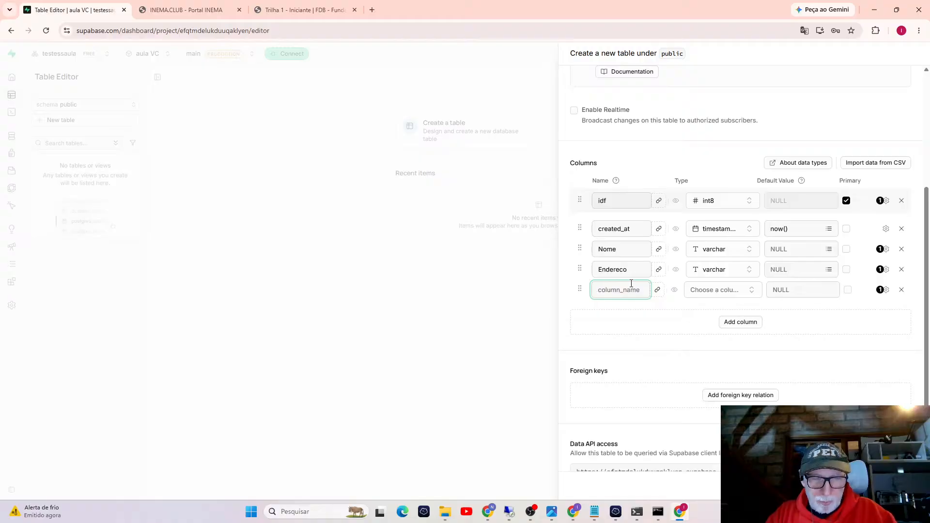
text(UF)
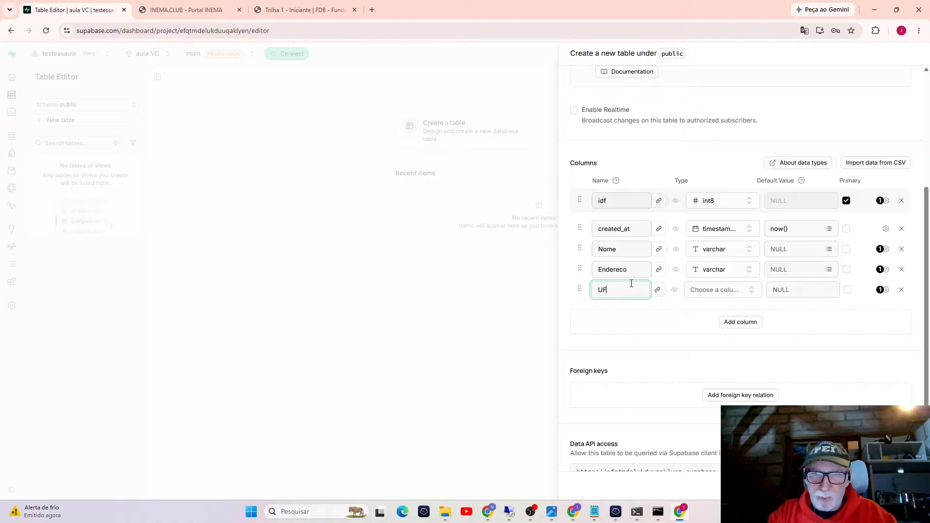
click(729, 292)
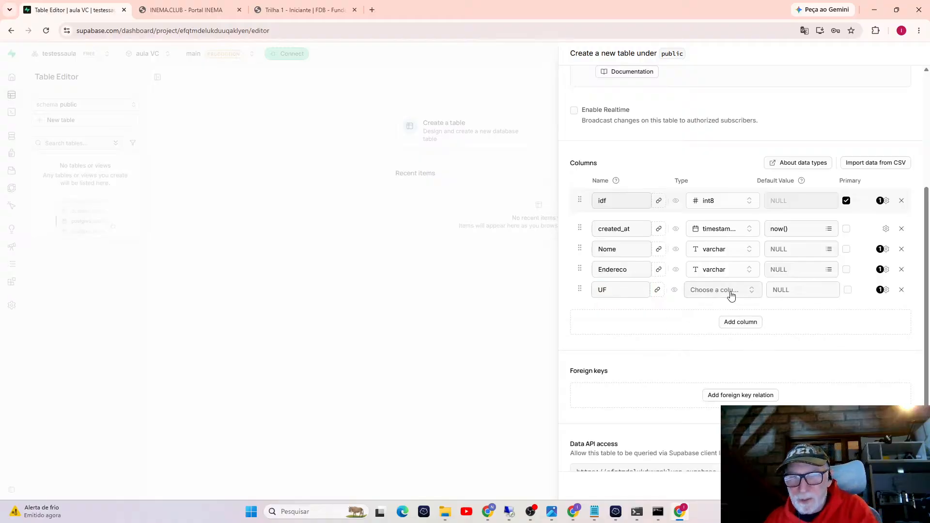
scroll(707, 361, down, 2)
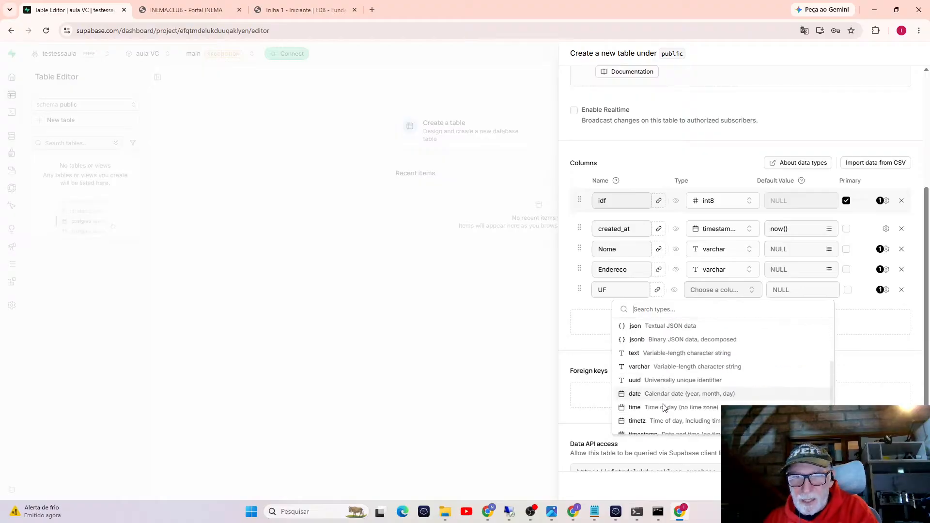
click(664, 366)
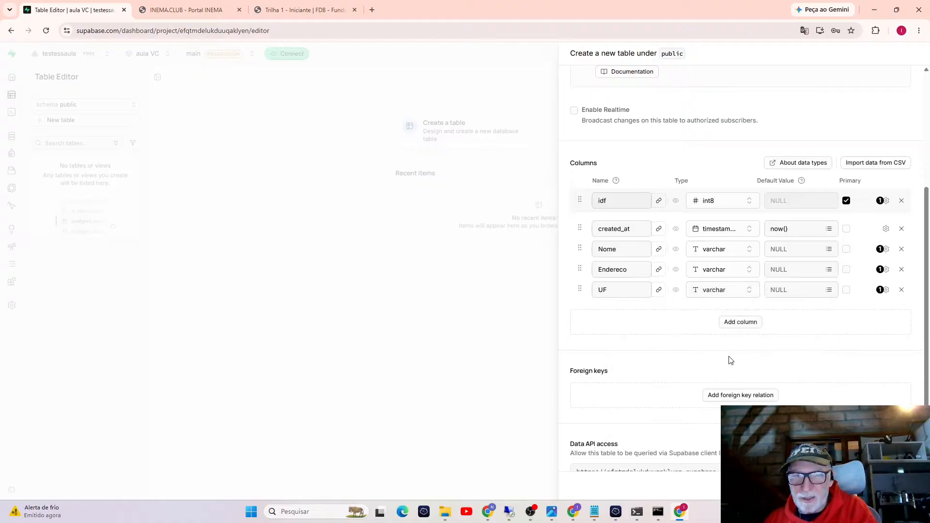
Step: Examine the foreign key relationship settings for the UF column and the fisica table, and return to the table form without adding a relation
click(659, 291)
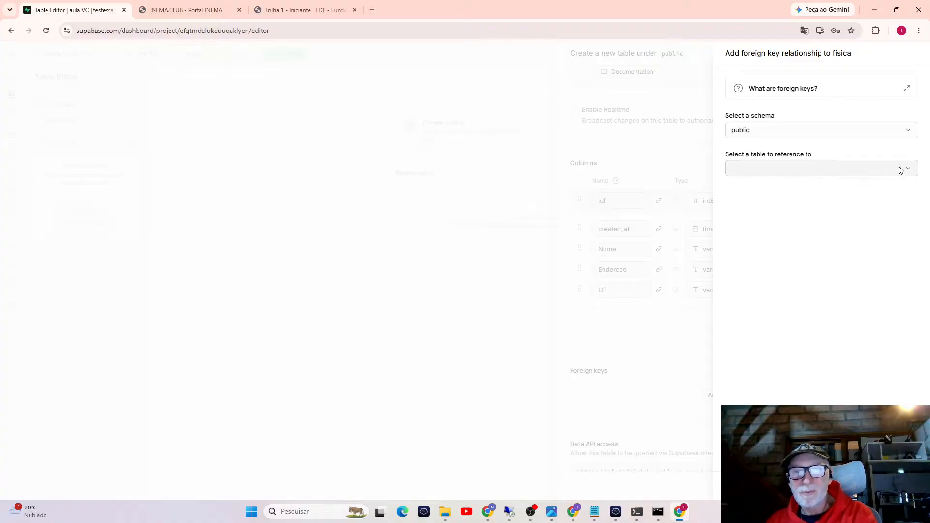
click(448, 134)
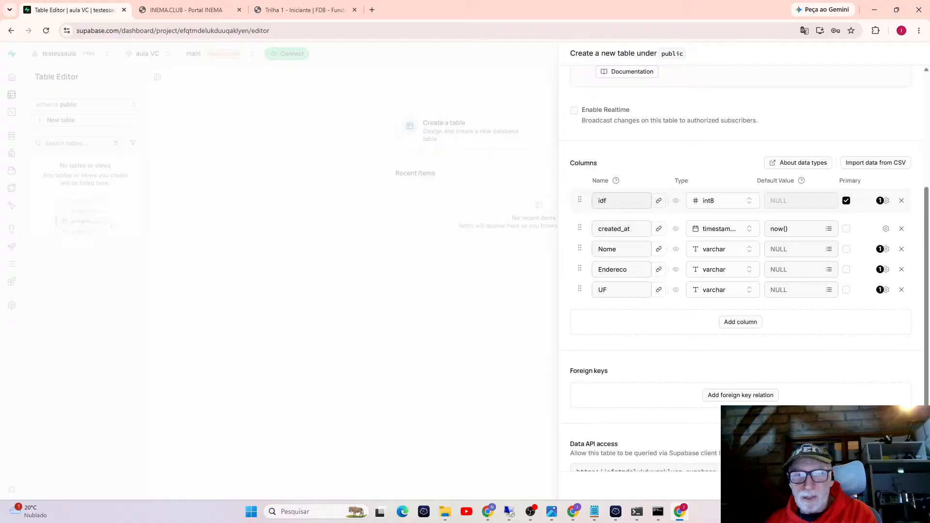
click(756, 396)
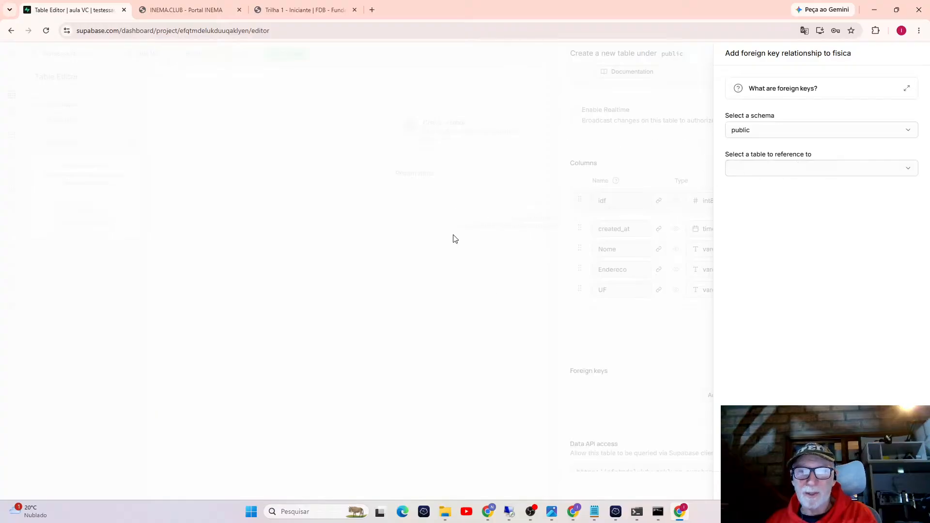
click(633, 128)
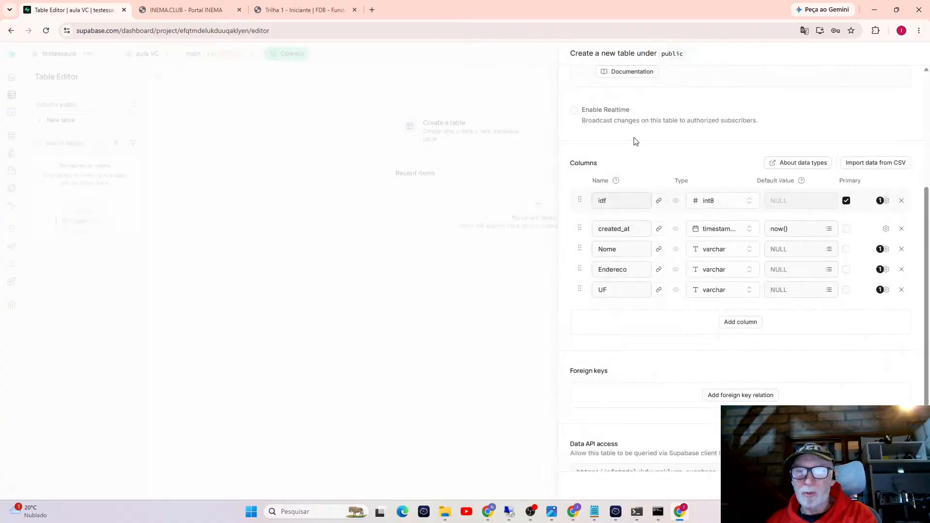
double_click(516, 299)
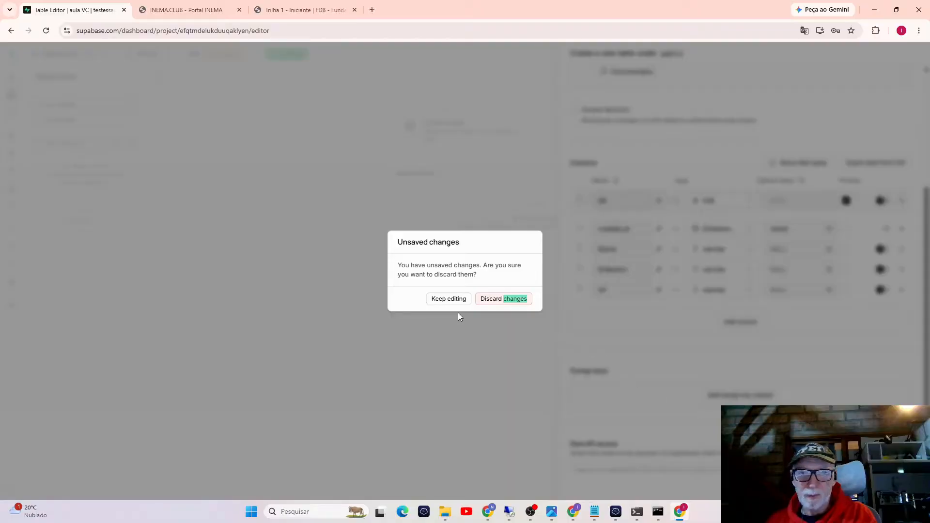
click(448, 299)
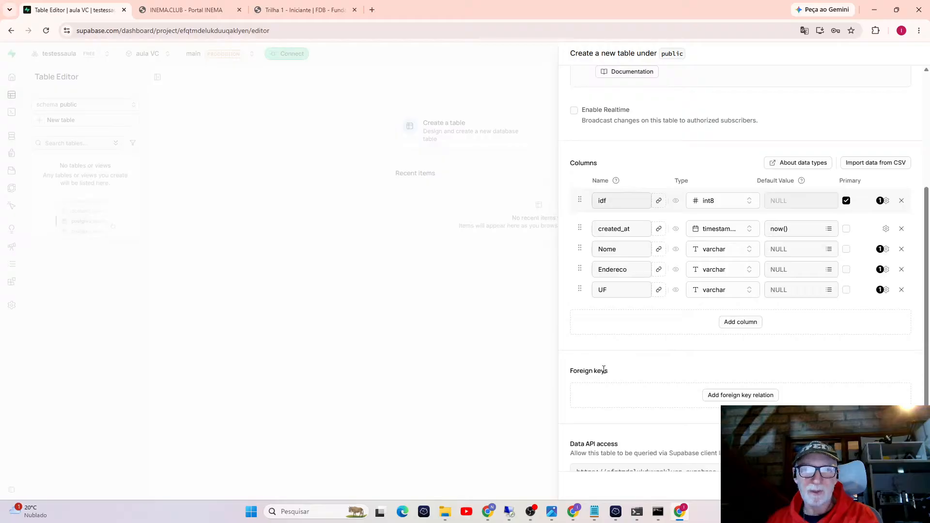
click(659, 290)
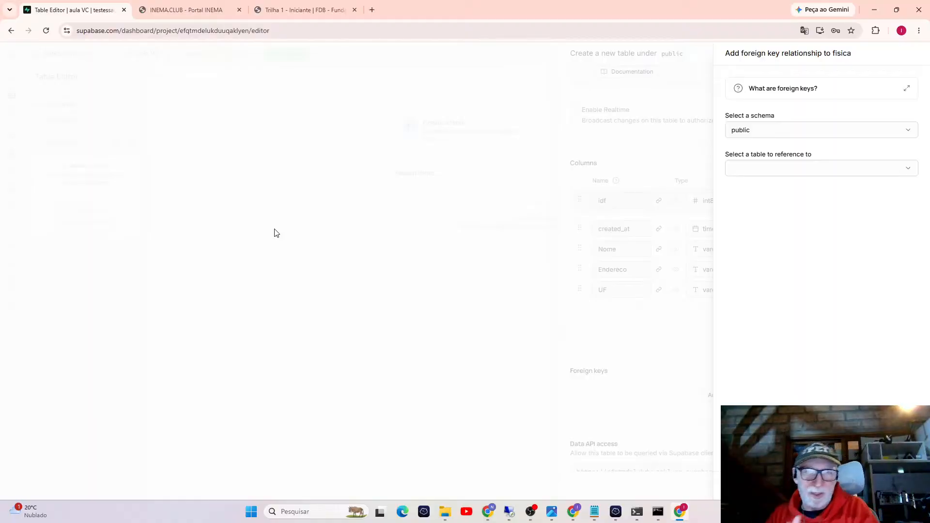
click(391, 248)
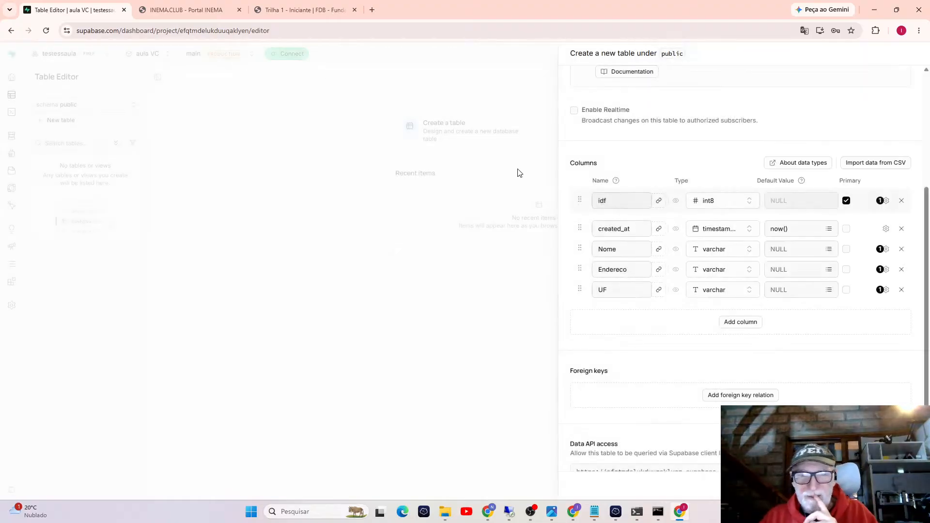
Step: Save the fisica table and start another new table named Estados in the public schema
scroll(705, 326, down, 1)
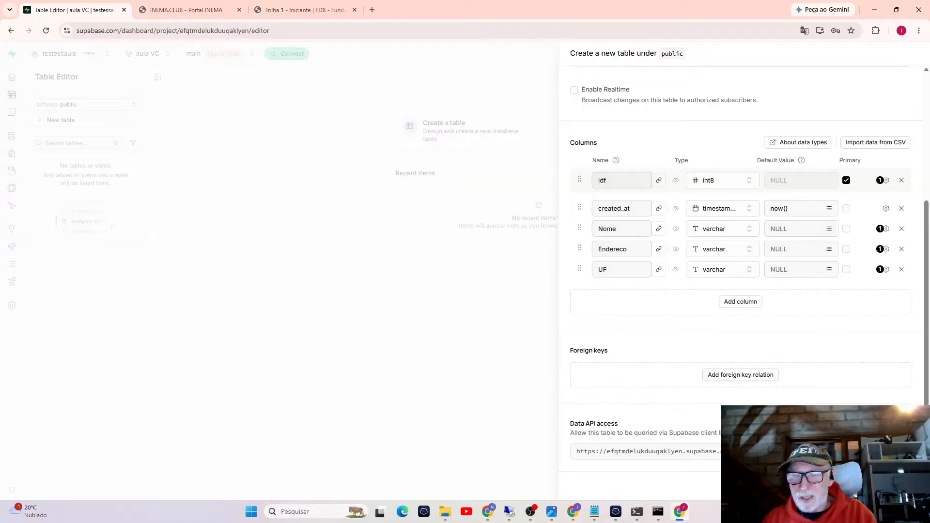
click(909, 488)
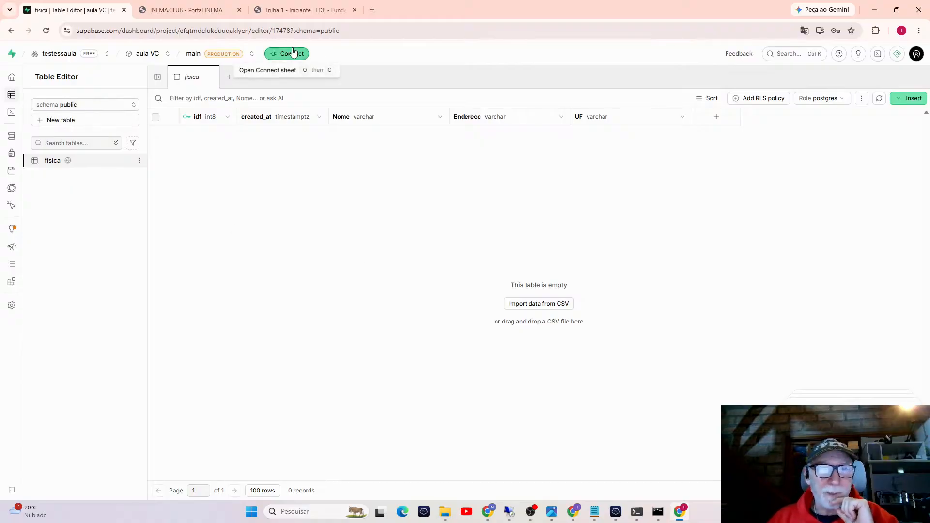
click(85, 121)
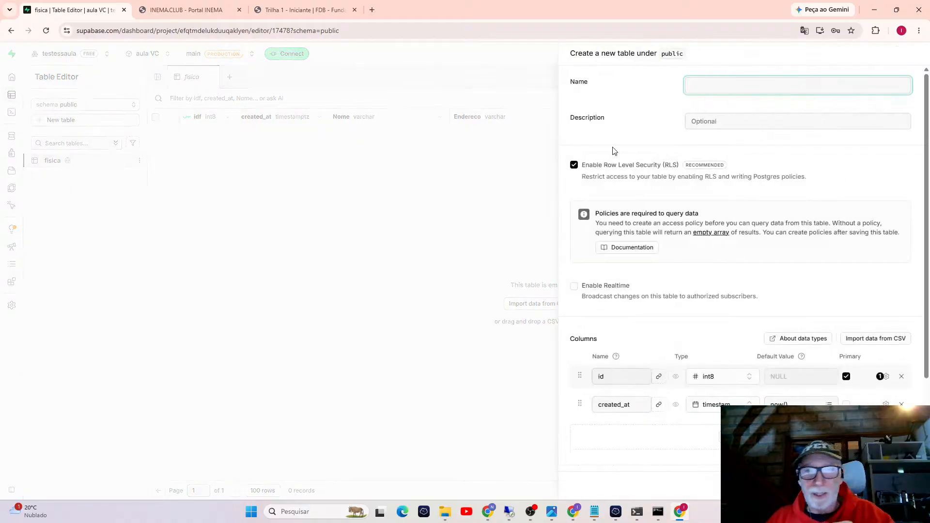
click(695, 84)
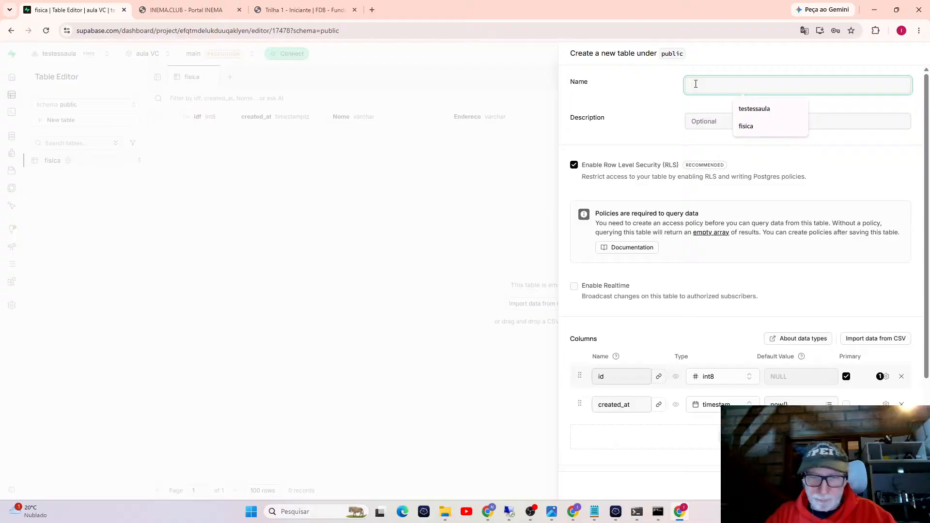
text(Estados)
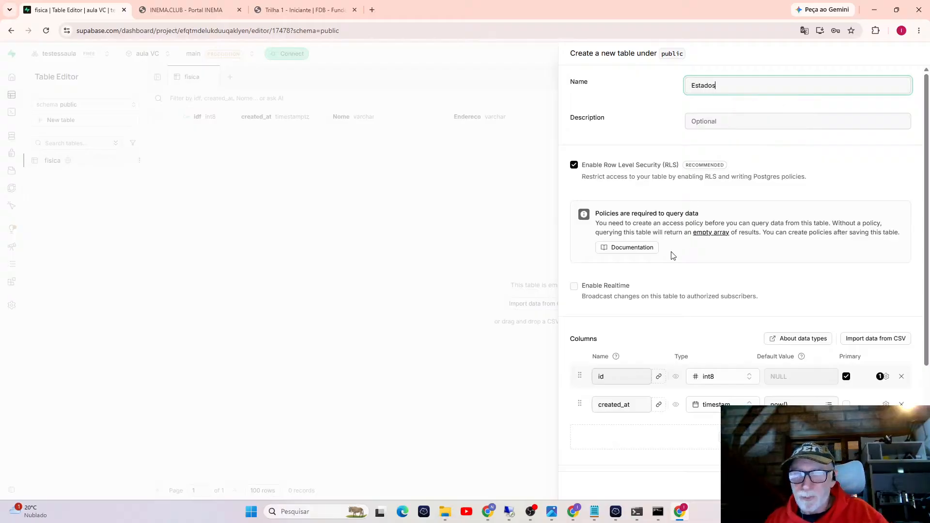
Step: Rename the primary key column of the Estados table as UF and set its data type to varchar
click(627, 378)
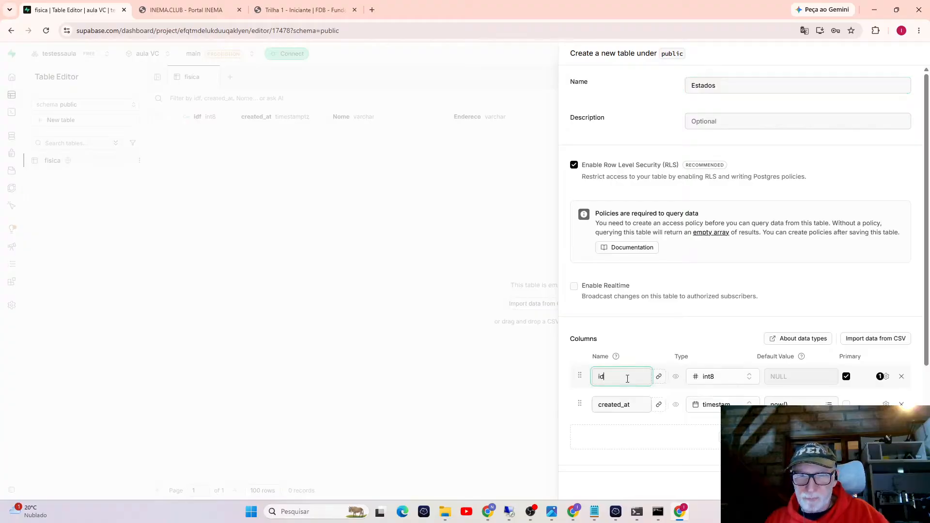
double_click(628, 379)
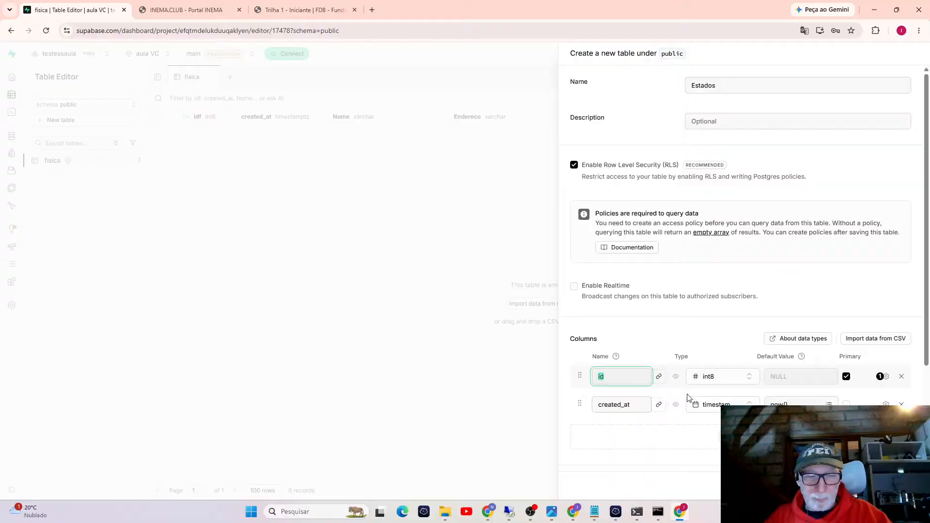
key(BackSpace)
key(BackSpace)
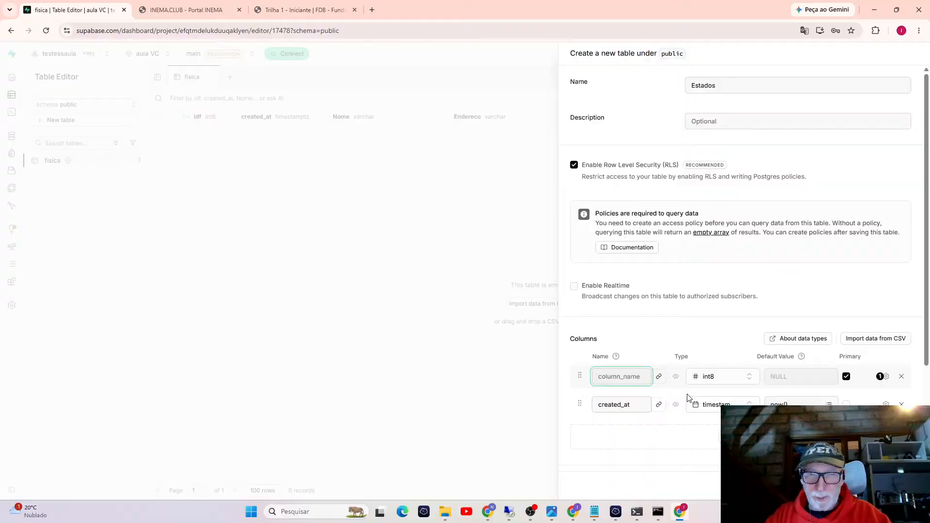
text(UF)
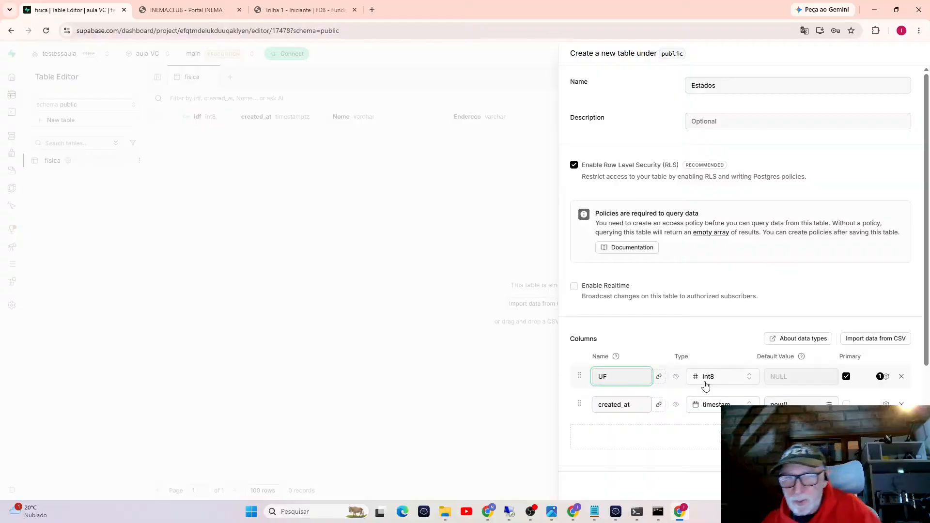
click(743, 380)
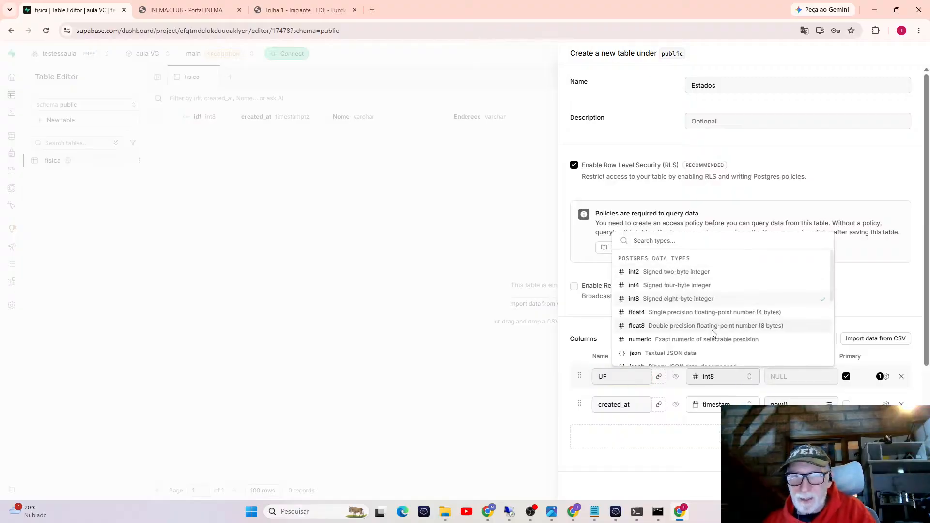
scroll(707, 346, down, 2)
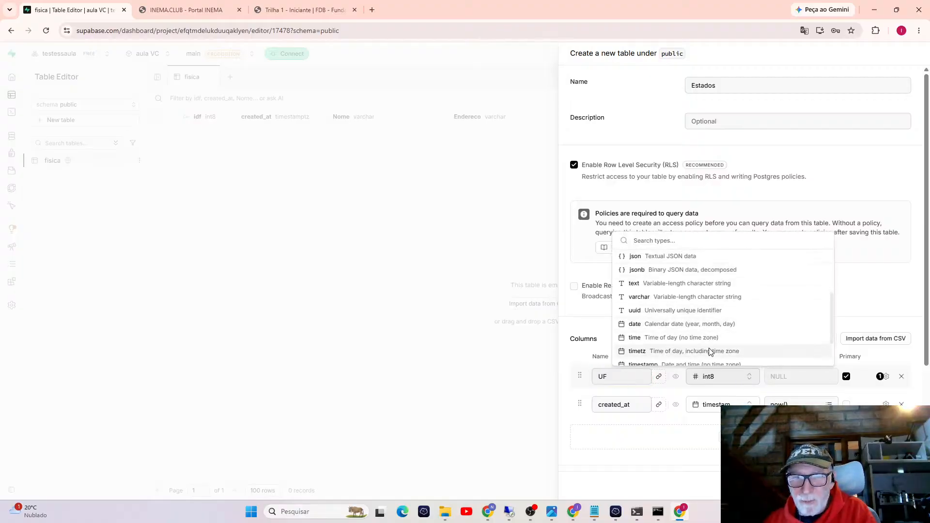
scroll(717, 314, down, 1)
scroll(720, 318, up, 2)
scroll(719, 320, down, 1)
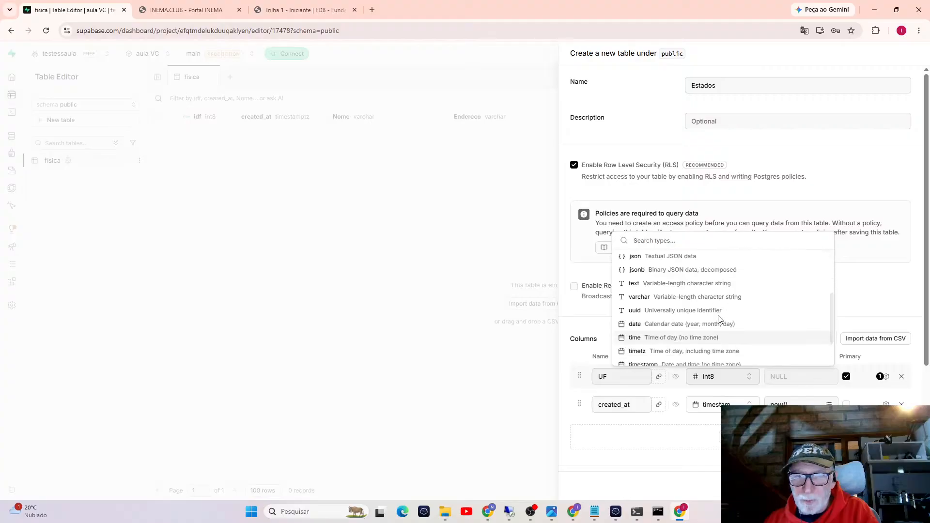
click(704, 298)
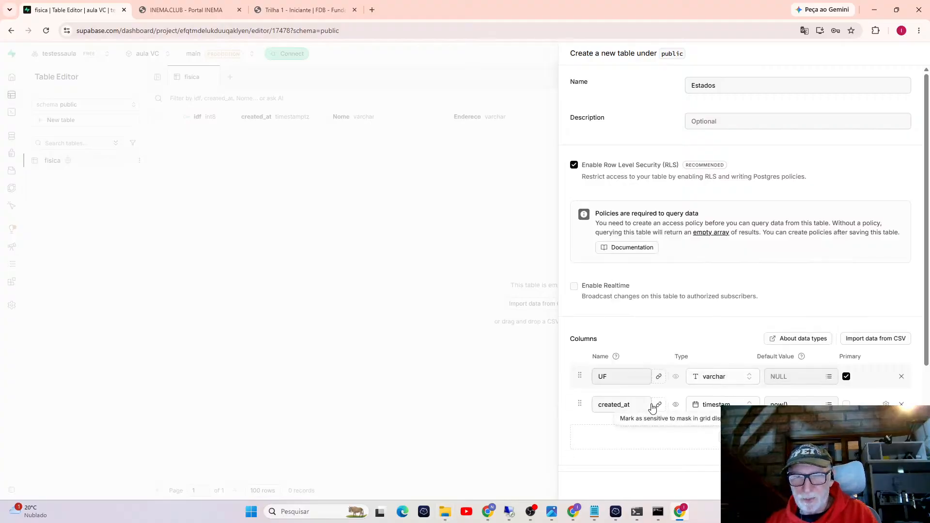
Step: Add a column named Estado with the varchar data type and save the Estados table
click(740, 437)
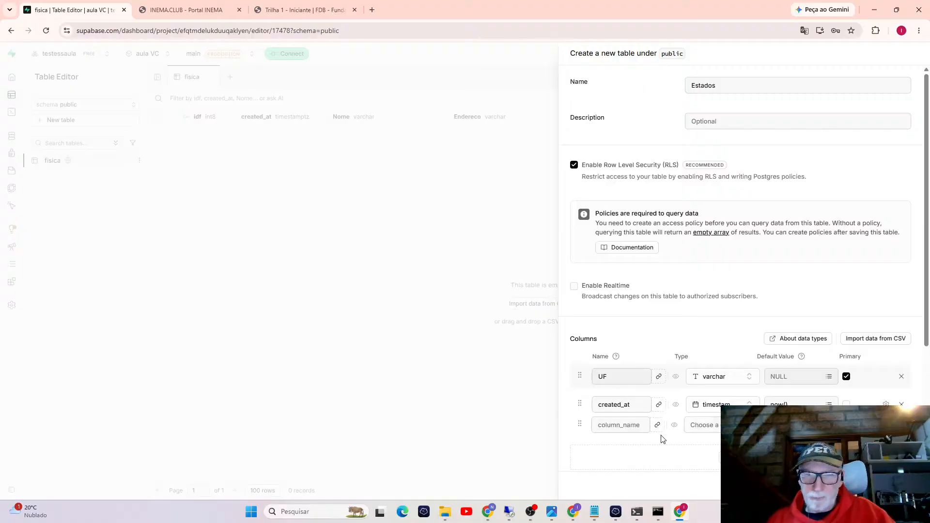
click(608, 432)
text(E)
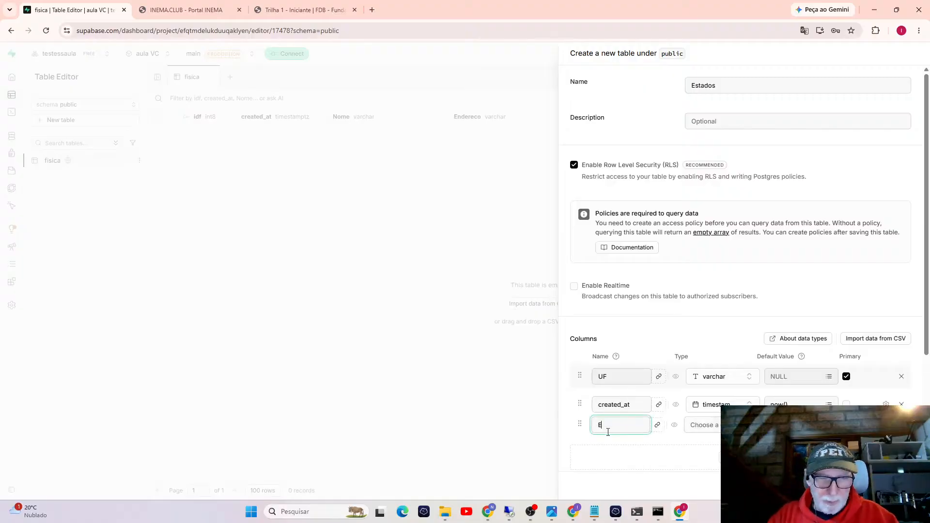
text(stado)
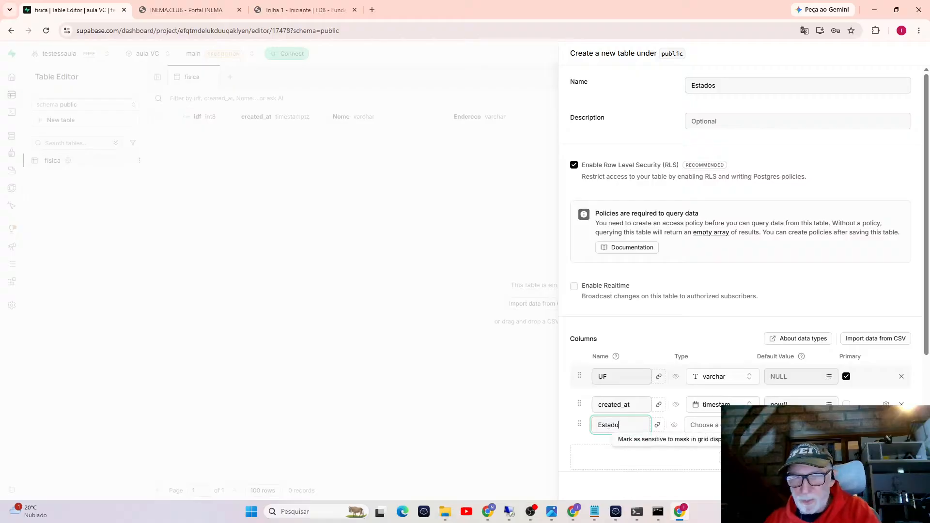
click(702, 425)
scroll(675, 375, down, 2)
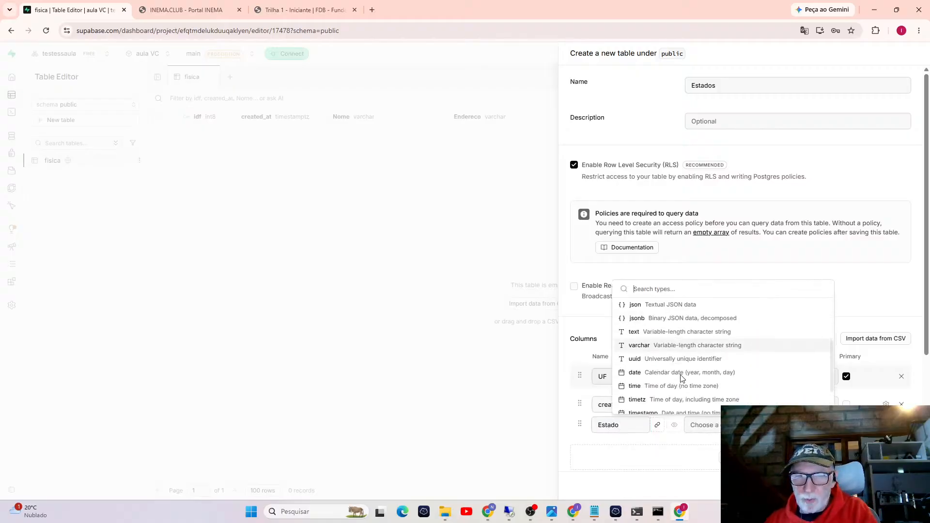
click(669, 339)
click(703, 425)
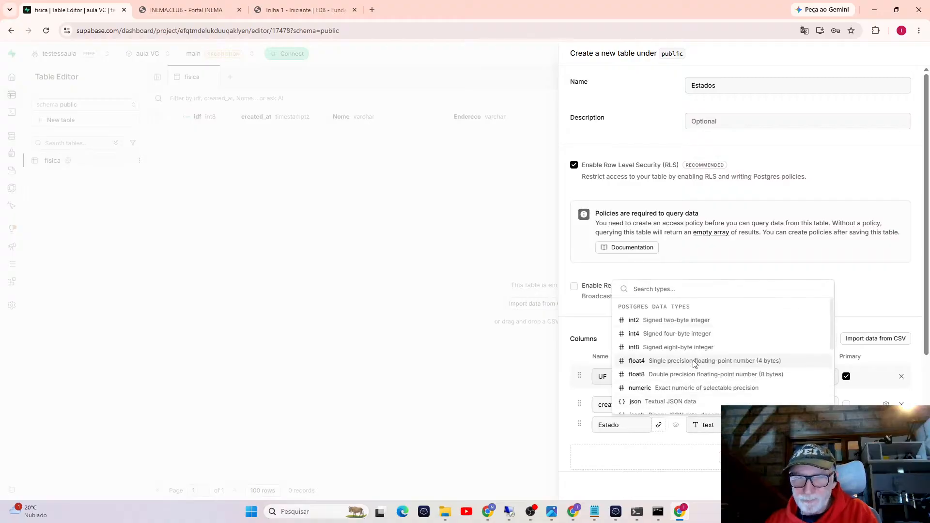
scroll(695, 364, down, 2)
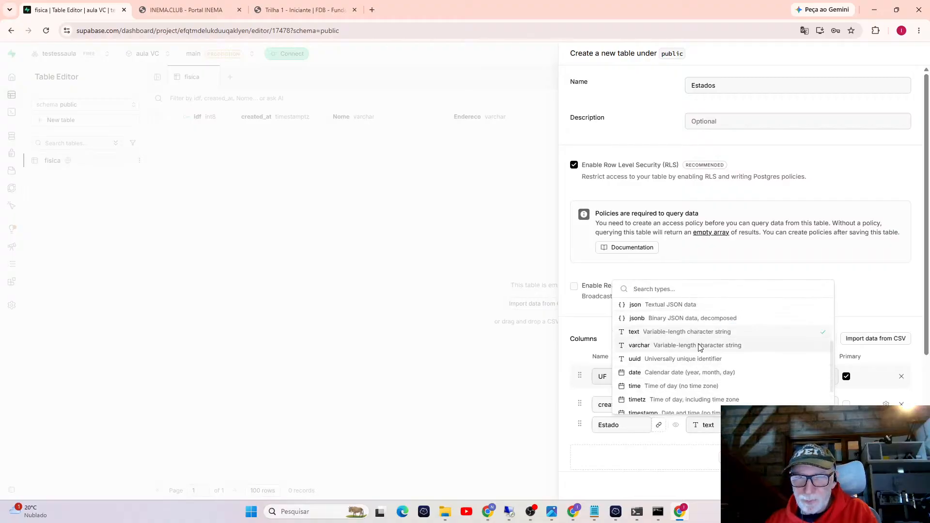
click(700, 346)
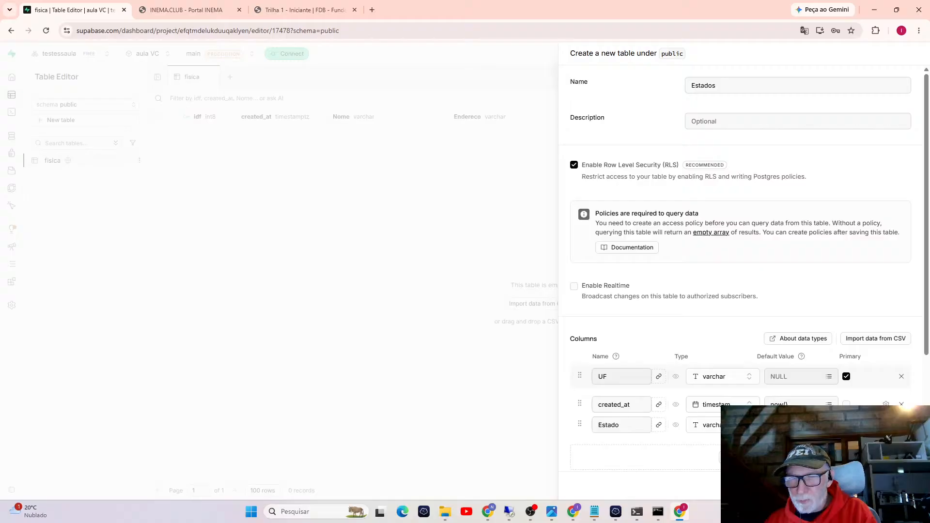
click(910, 486)
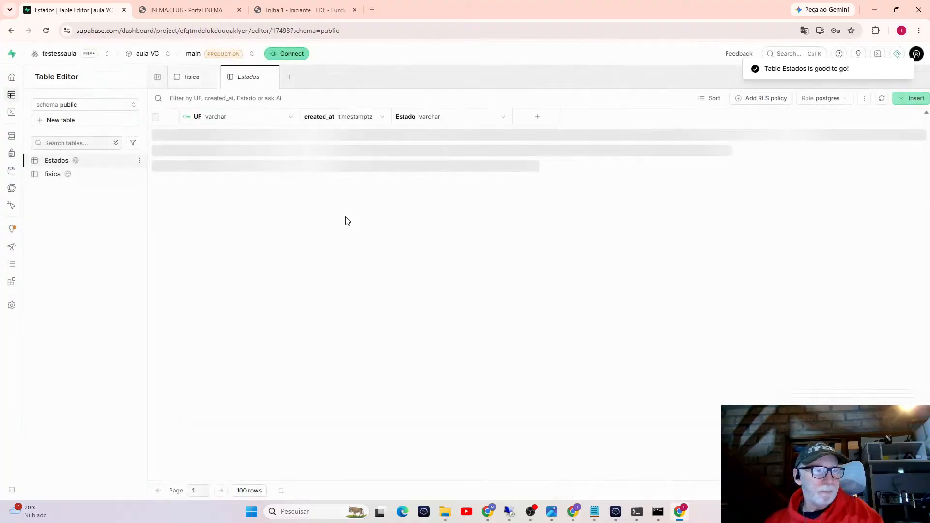
Step: Open the fisica table and view its additional table options without choosing one
click(58, 174)
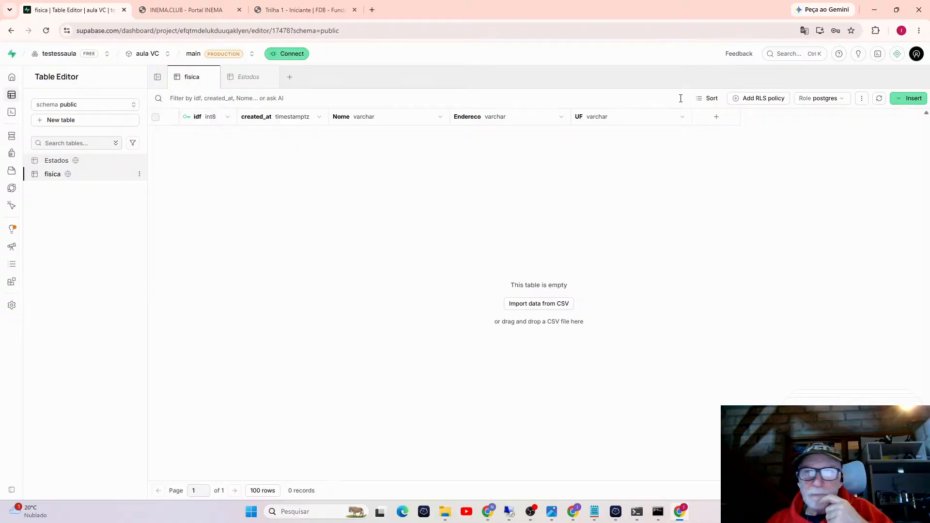
click(878, 54)
click(878, 54)
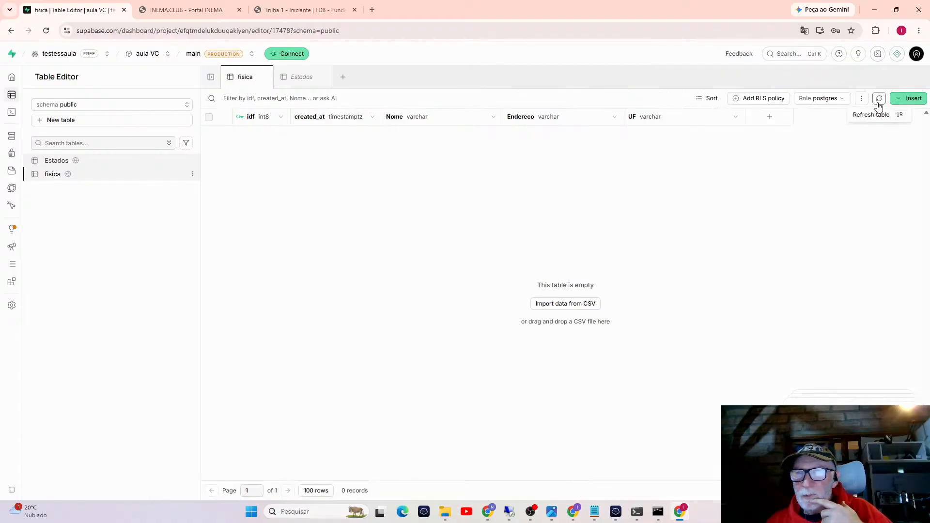
click(862, 100)
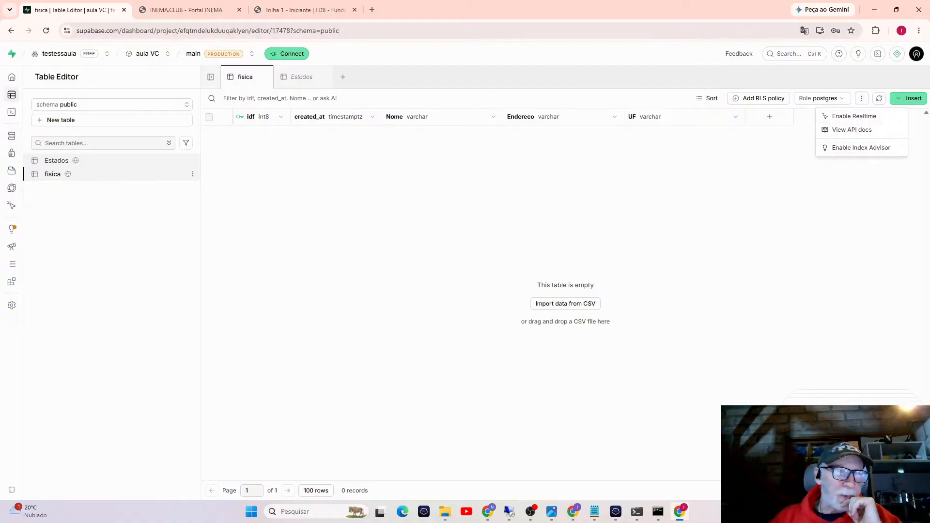
Step: Open the database schema visualizer and arrange the fisica and Estados tables side by side in the diagram
mouse_move(26, 162)
click(43, 140)
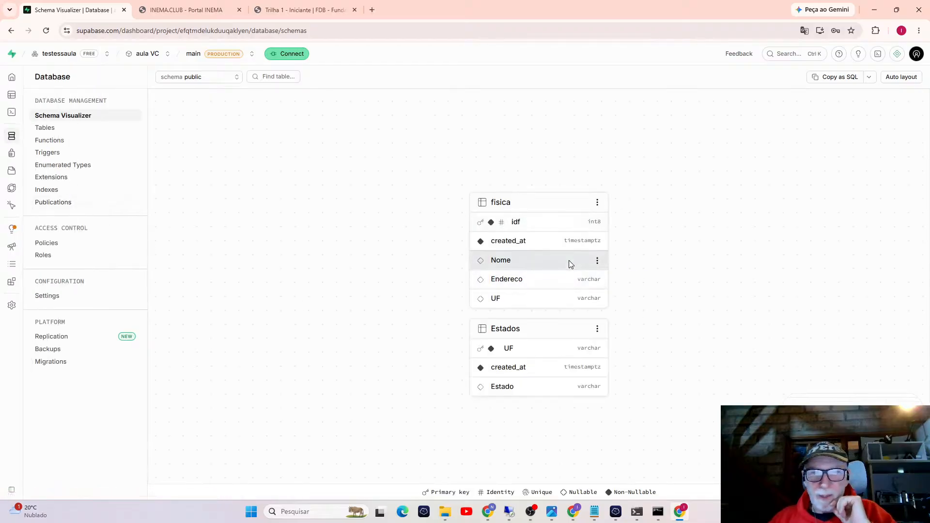
drag(571, 264, 485, 205)
drag(545, 346, 690, 222)
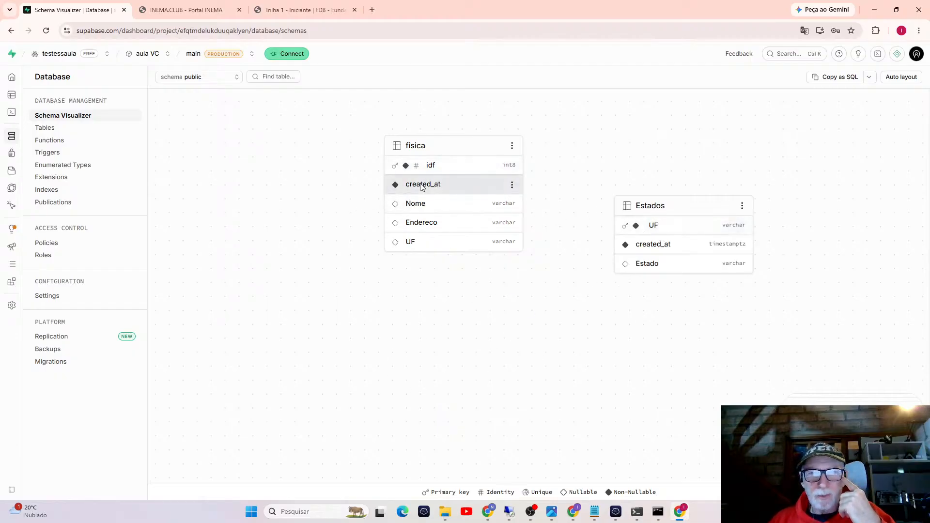
drag(430, 241, 428, 242)
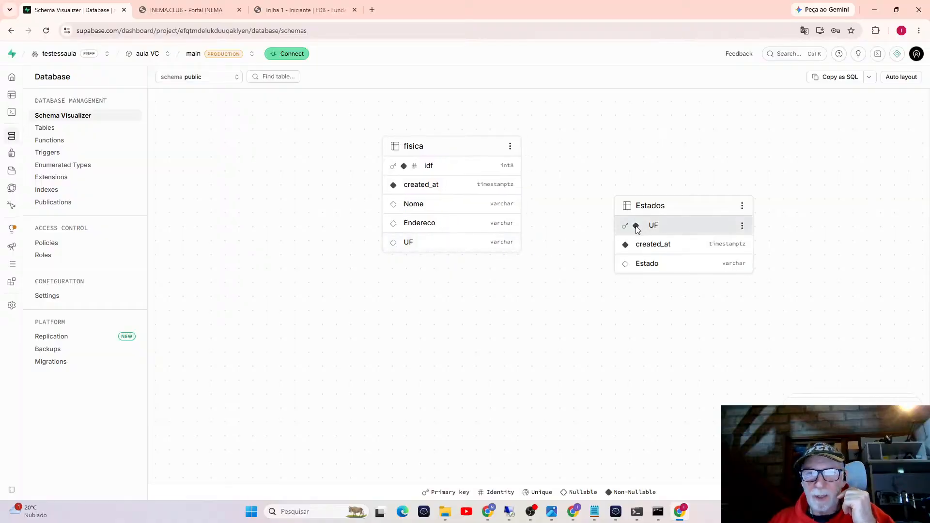
mouse_move(395, 243)
mouse_down()
mouse_move(405, 245)
mouse_move(393, 241)
mouse_up()
drag(628, 227, 619, 251)
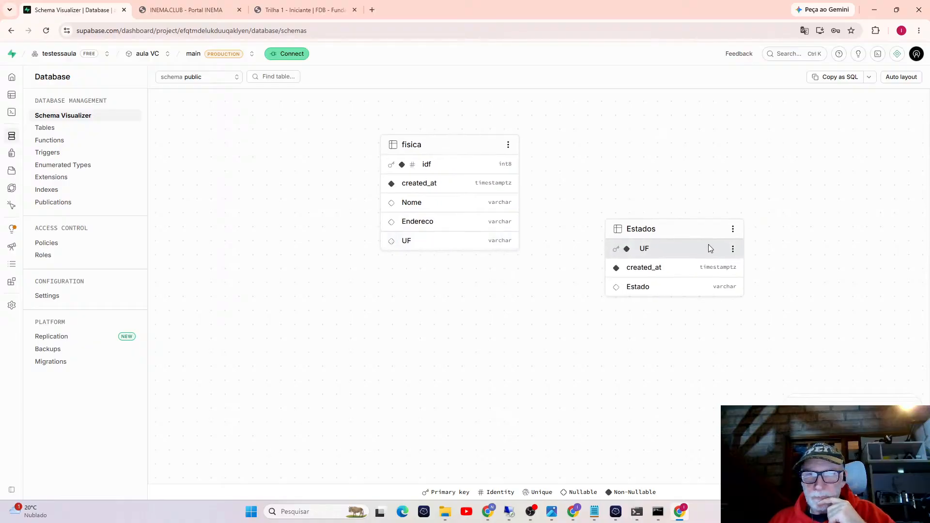
Step: Add a foreign key to fisica's UF column that references the UF column of the Estados table in the public schema
click(508, 244)
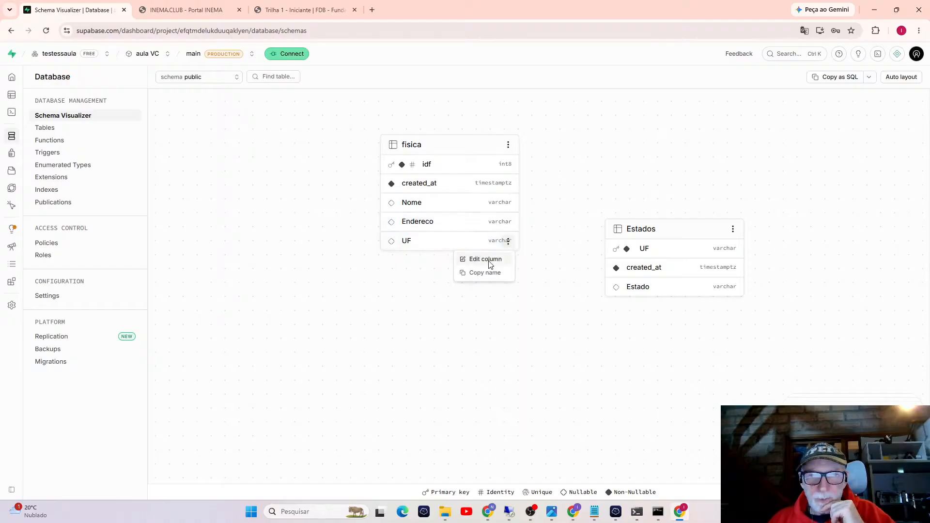
click(485, 259)
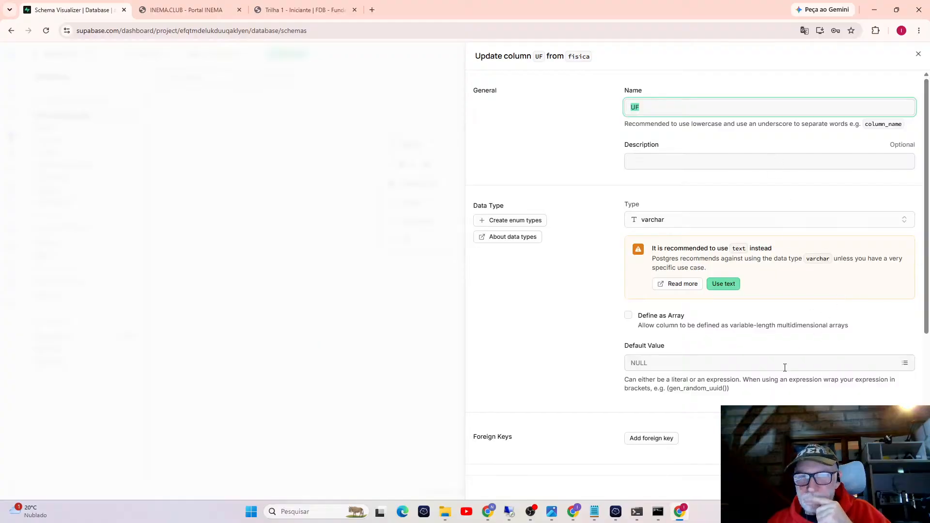
scroll(785, 367, down, 1)
scroll(854, 331, down, 3)
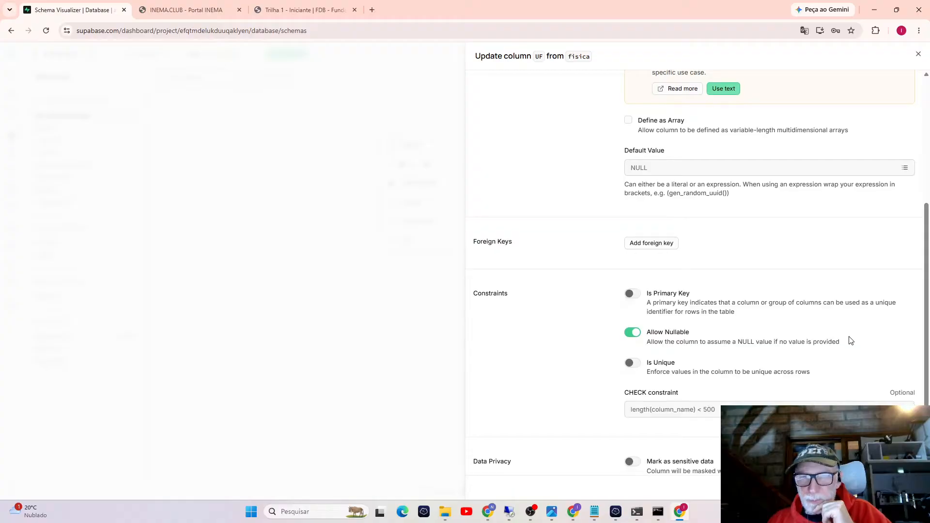
scroll(850, 340, down, 1)
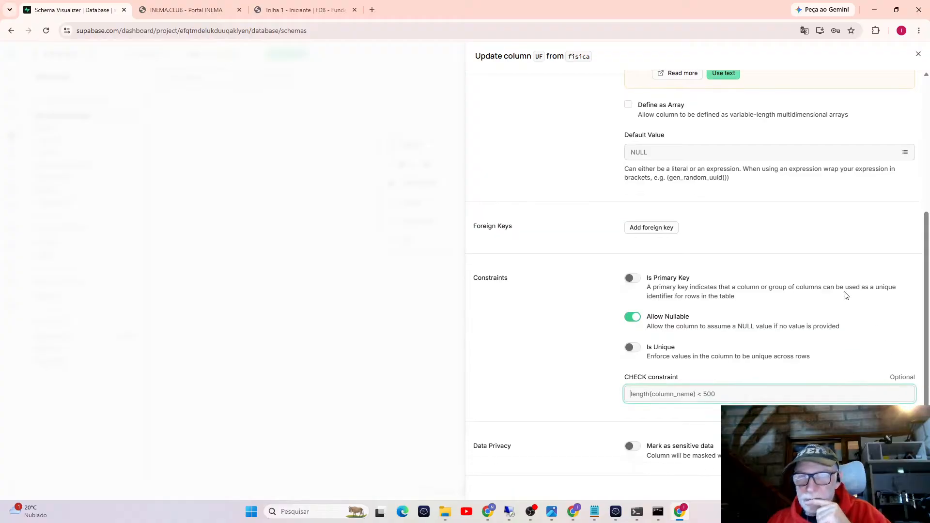
scroll(702, 300, up, 4)
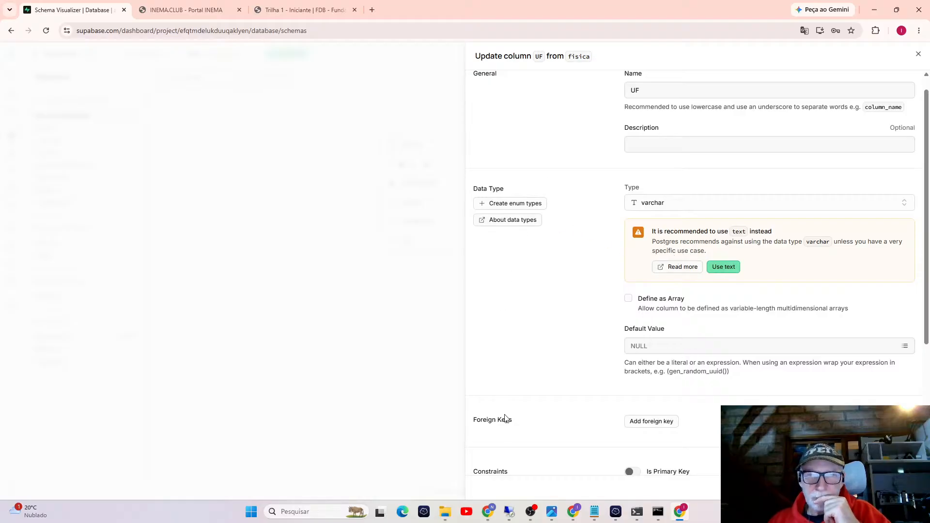
click(637, 421)
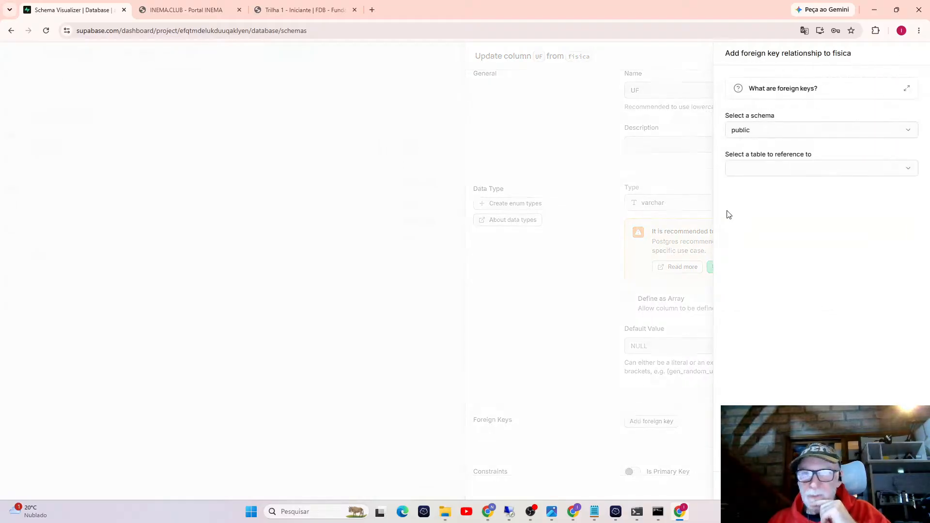
click(856, 173)
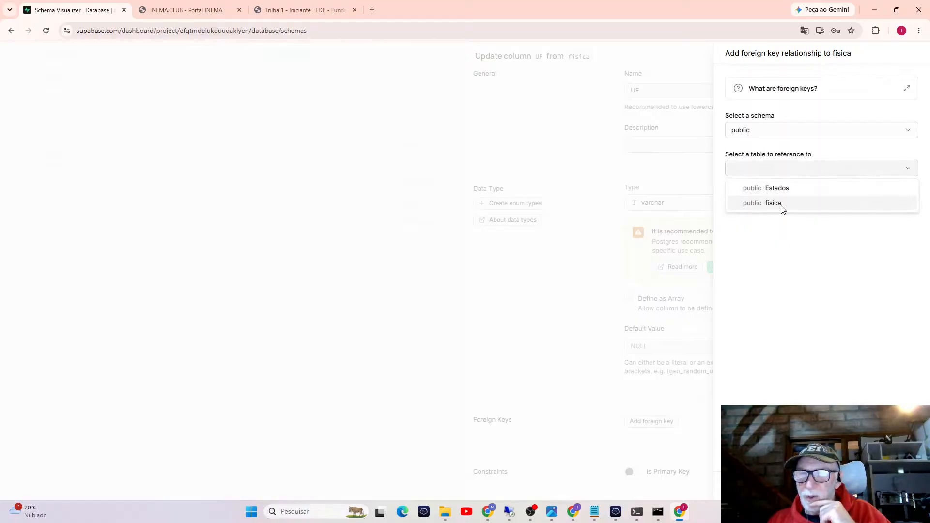
click(791, 191)
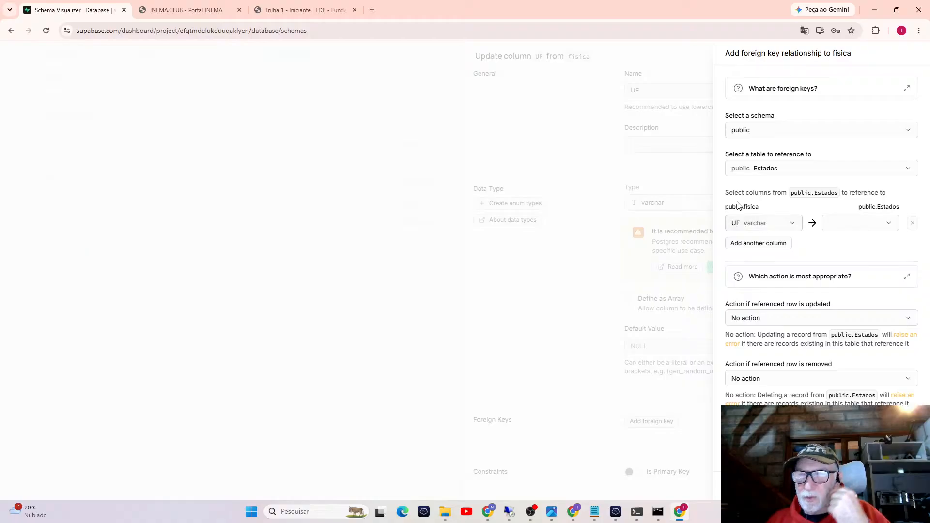
click(896, 223)
click(873, 242)
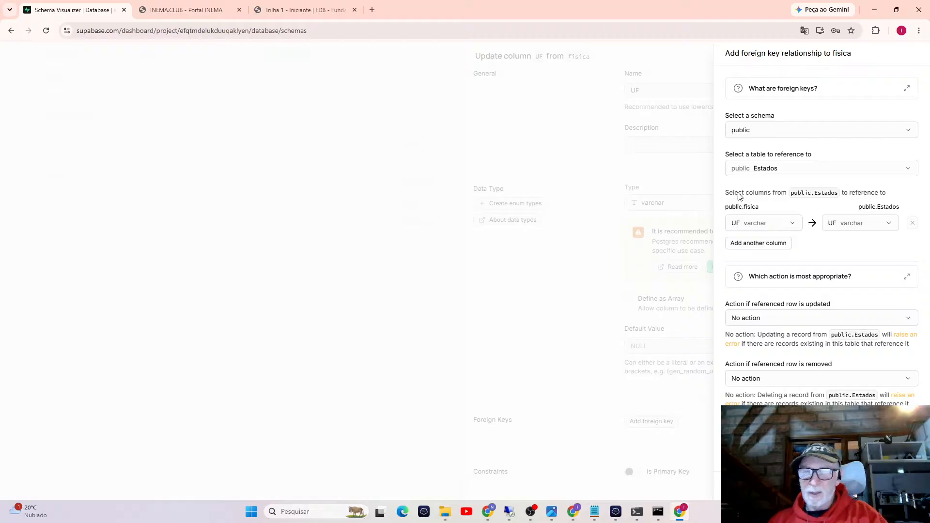
Step: Set the foreign key's action for updated referenced rows to Cascade, then save the relationship and the UF column
click(844, 318)
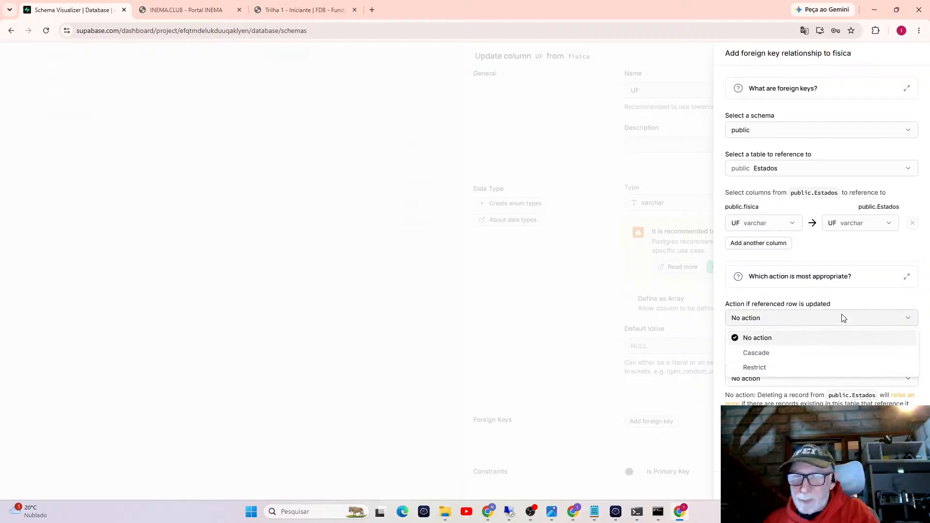
click(768, 359)
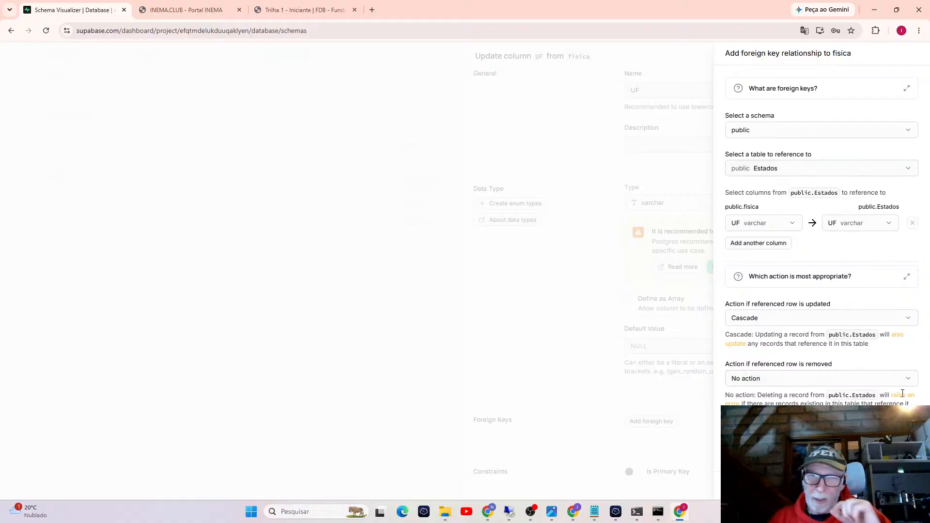
click(907, 485)
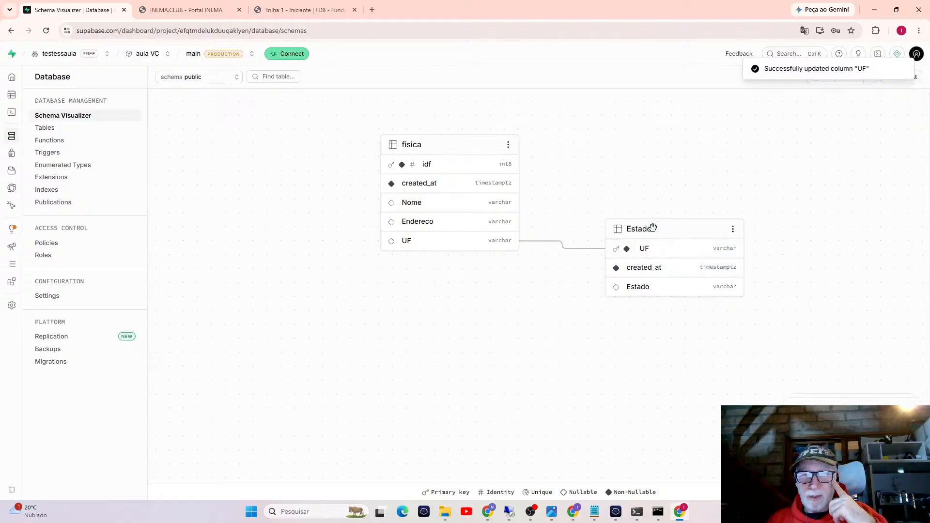
Step: Spread the linked tables apart in the schema diagram, placing fisica at the upper left and Estados lower down on the right
drag(653, 228, 767, 239)
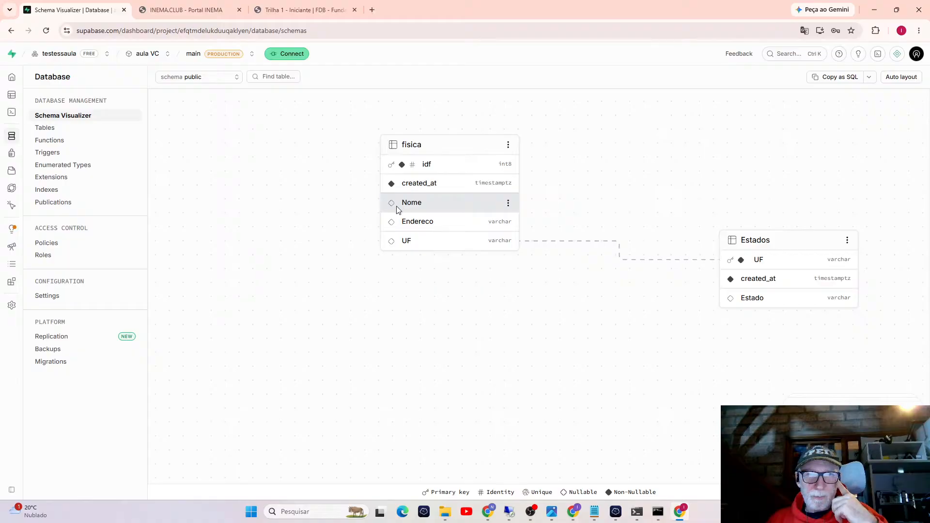
drag(393, 208, 386, 209)
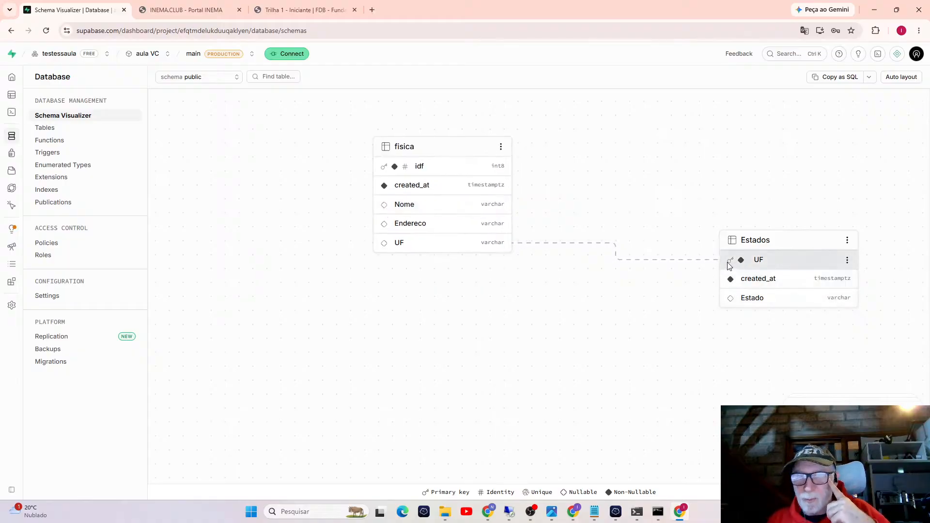
mouse_move(394, 173)
mouse_down()
mouse_move(424, 173)
mouse_move(411, 178)
mouse_up()
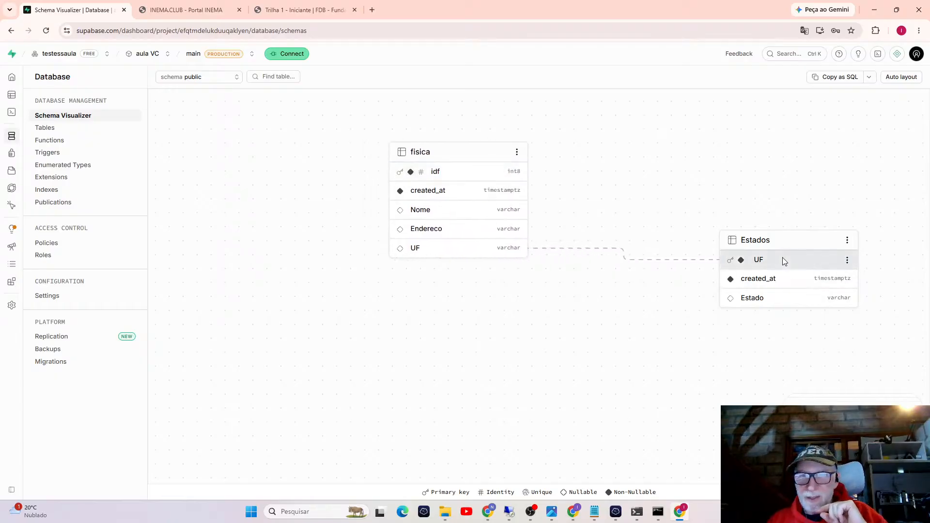
drag(783, 258, 776, 220)
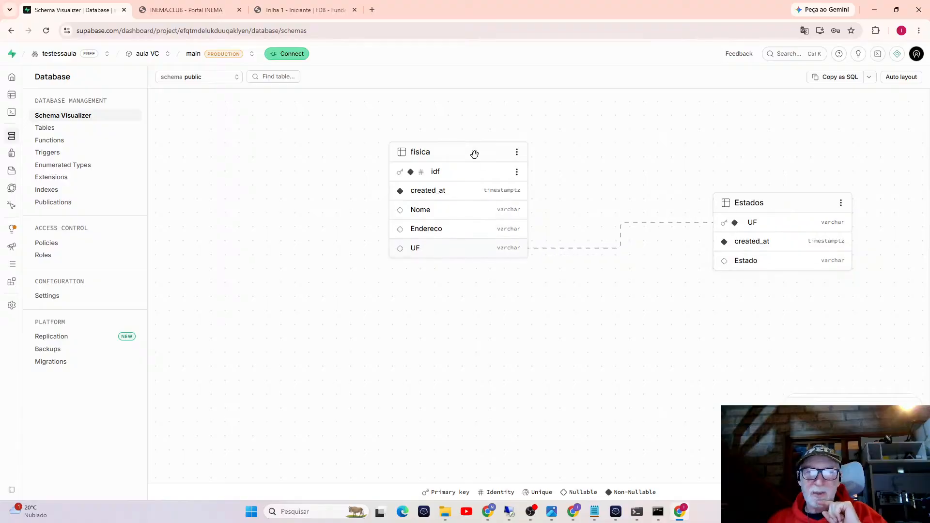
drag(453, 155, 335, 102)
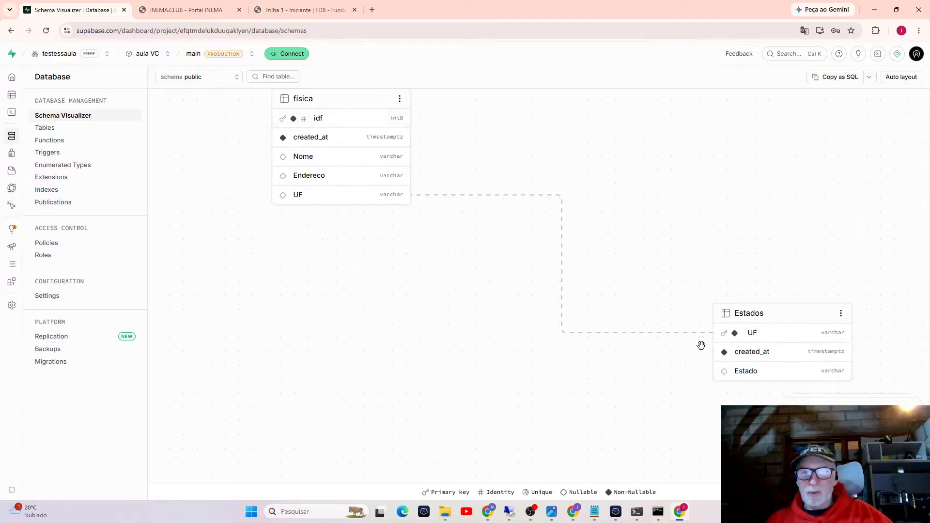
click(387, 353)
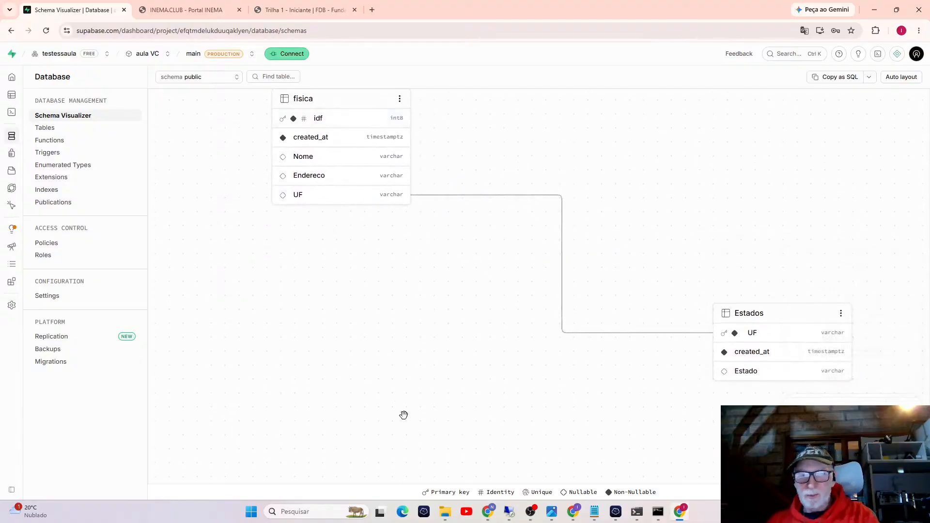